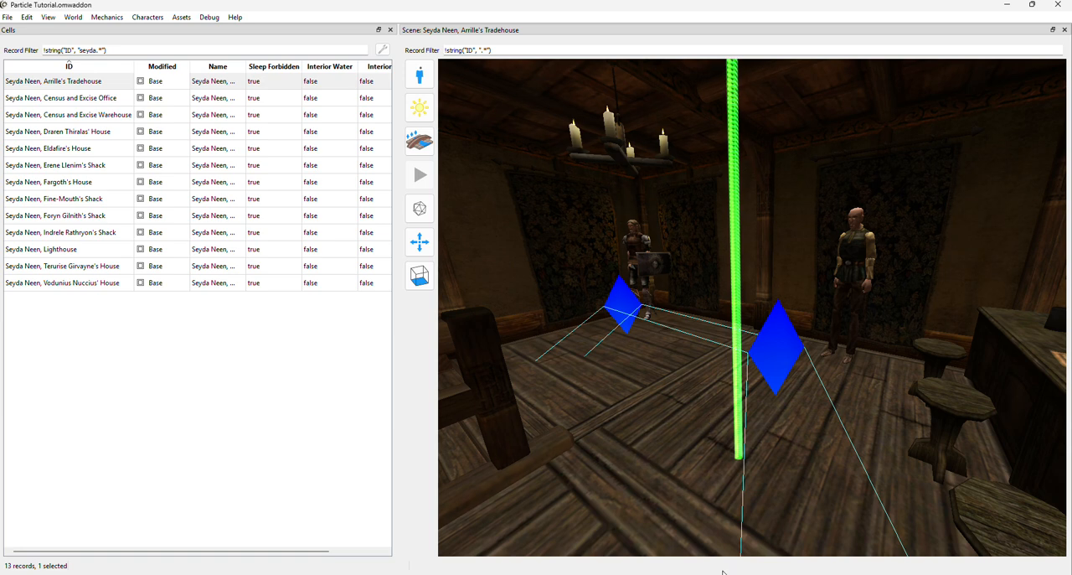
Switch to NifSkope, where the rotating particle example NIF is open.
mouse_move(722, 574)
mouse_move(598, 574)
click(689, 573)
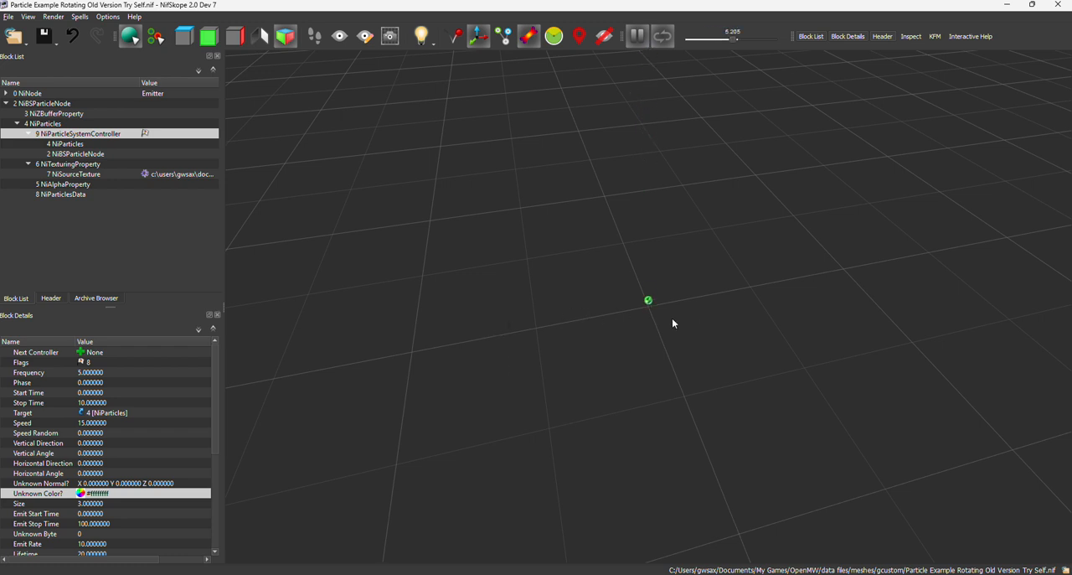
drag(673, 320, 606, 322)
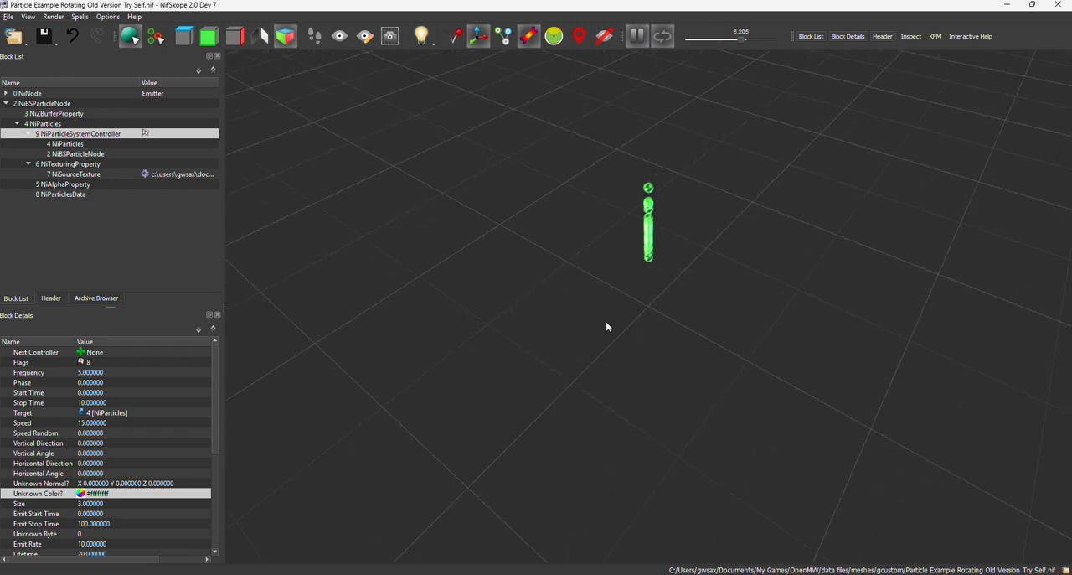
Add a NiGravity block as the Particle Extra of the NiParticleSystemController.
right_click(77, 127)
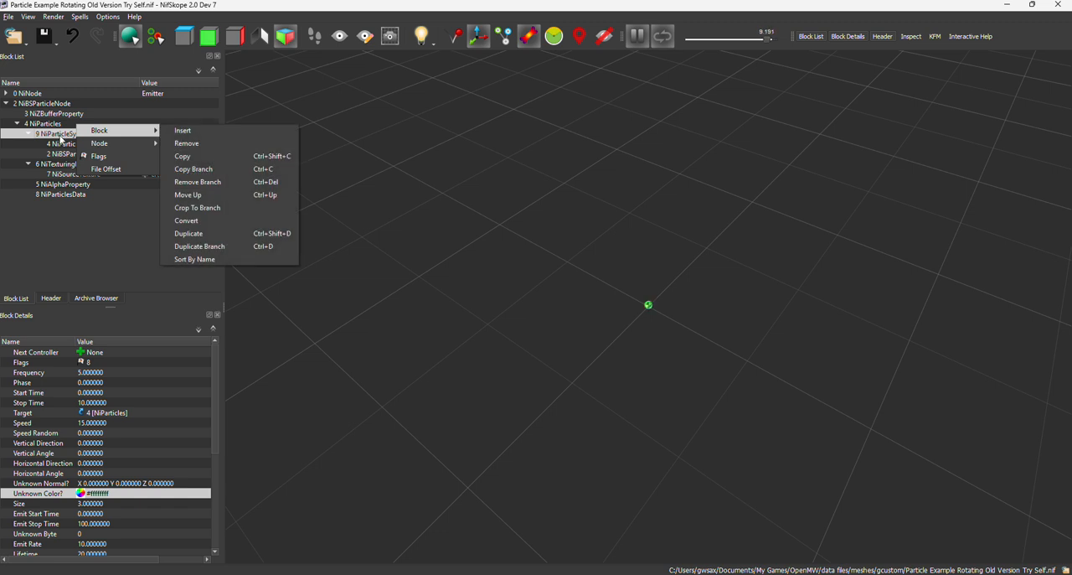
click(49, 137)
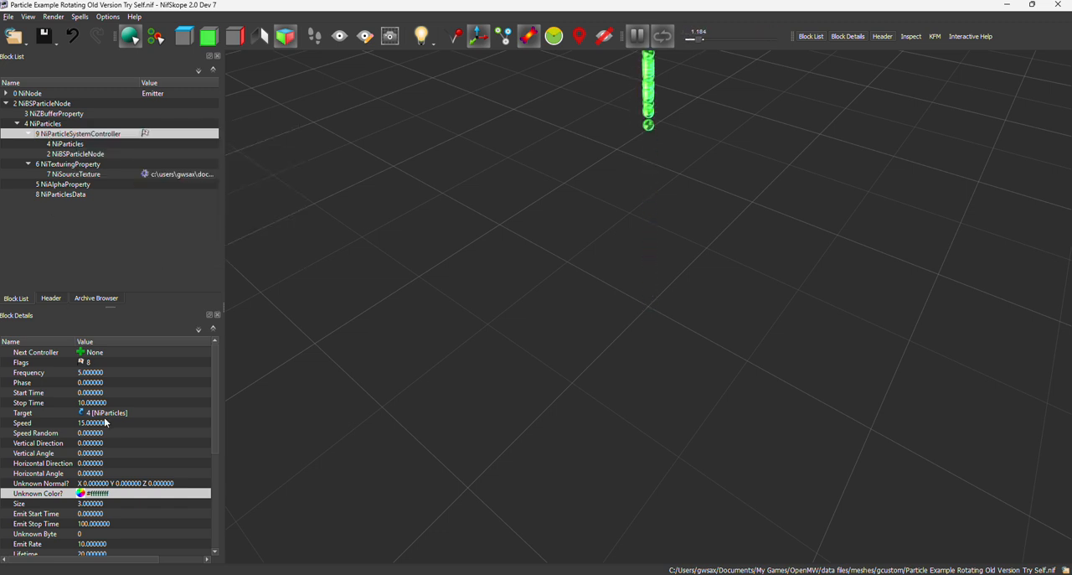
scroll(104, 423, down, 6)
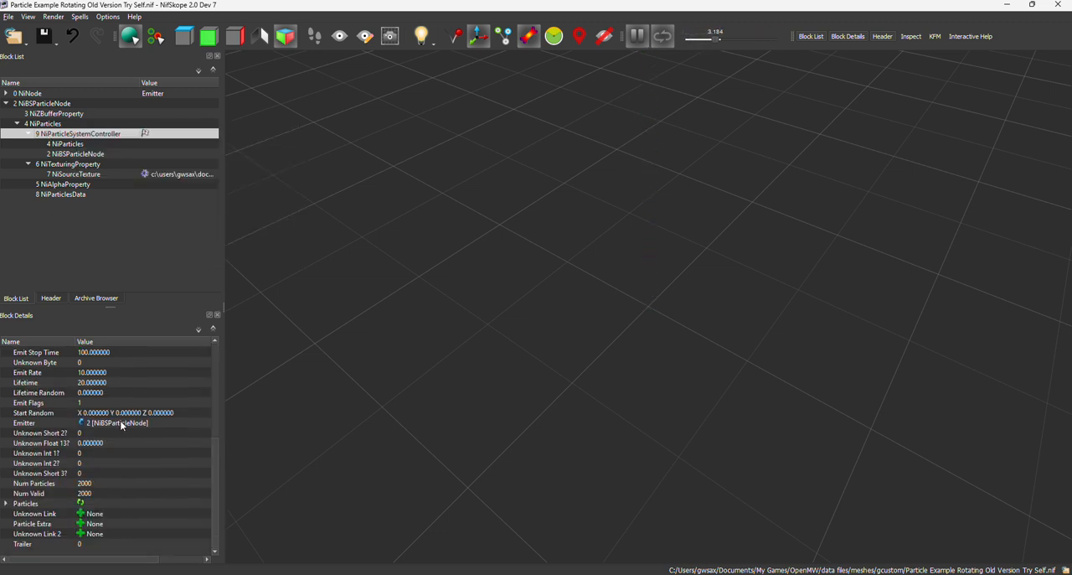
click(81, 533)
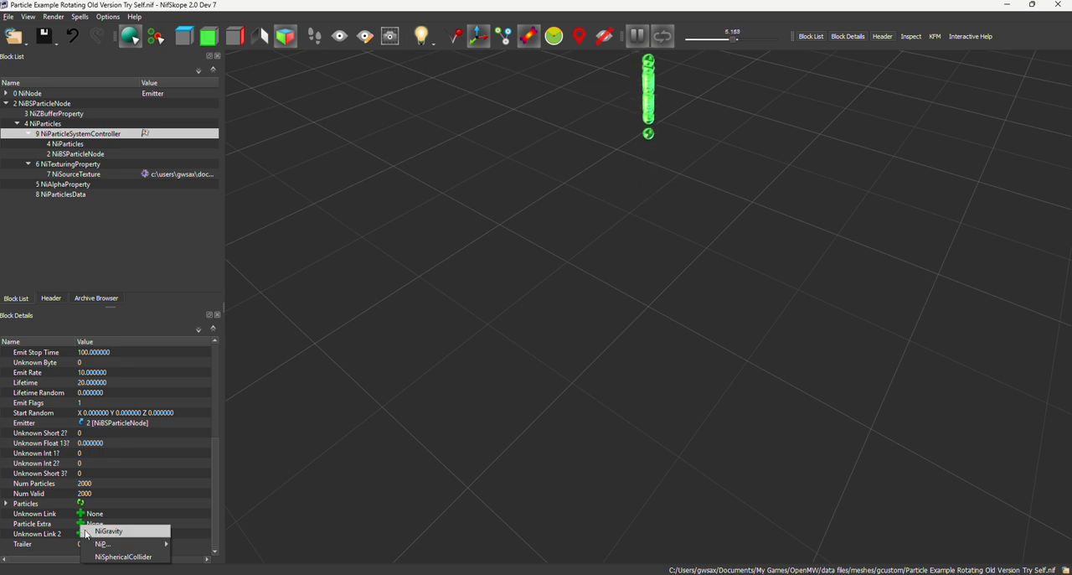
click(107, 531)
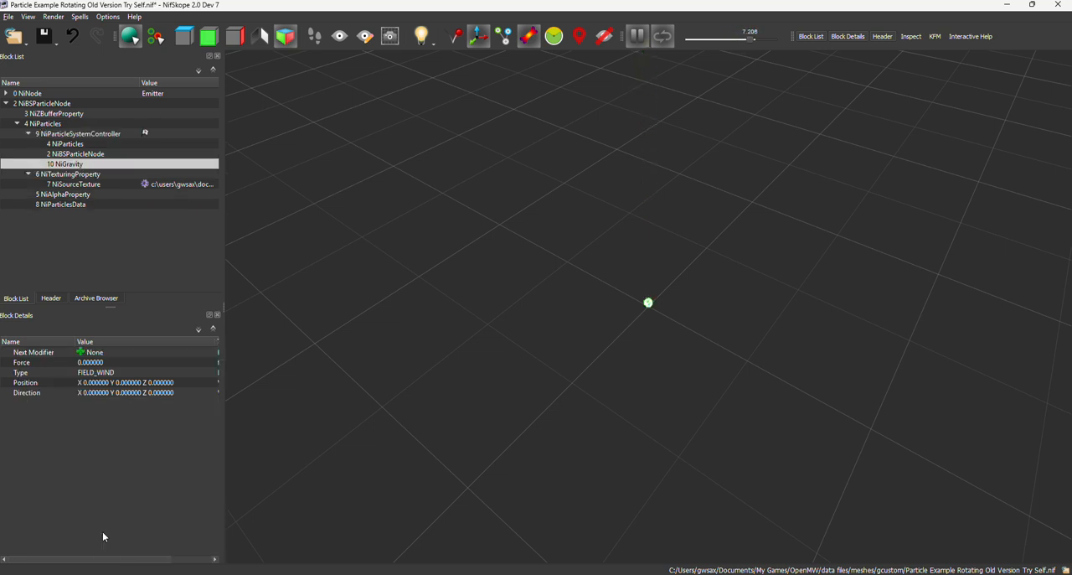
click(50, 299)
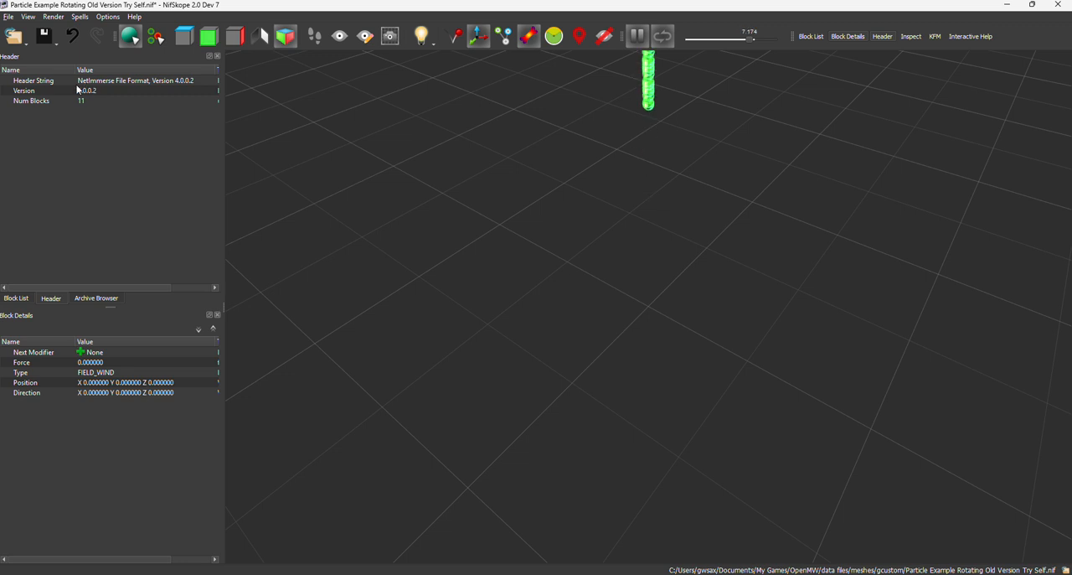
click(21, 298)
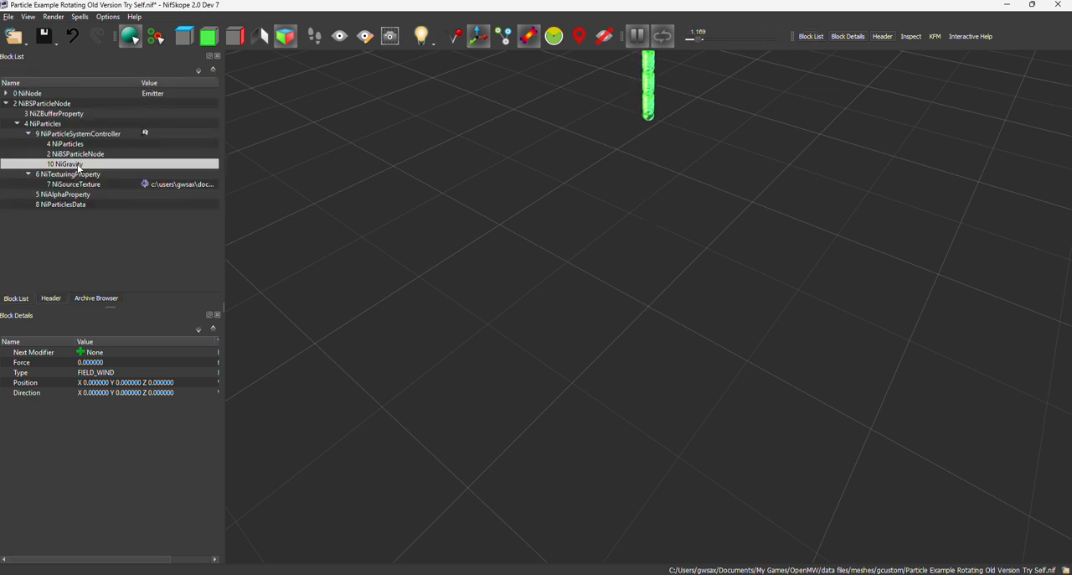
mouse_move(78, 165)
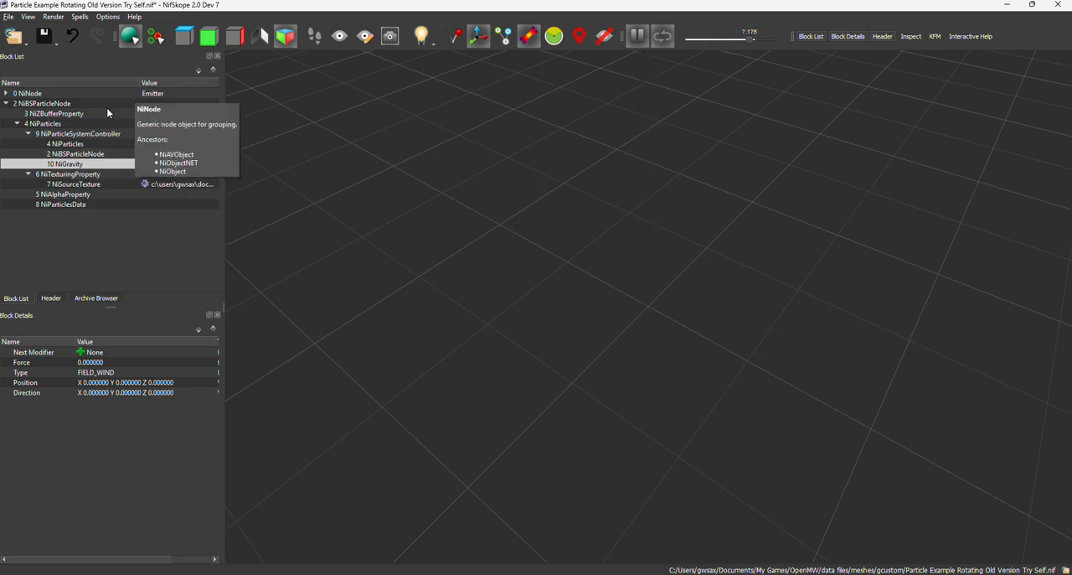
mouse_move(107, 117)
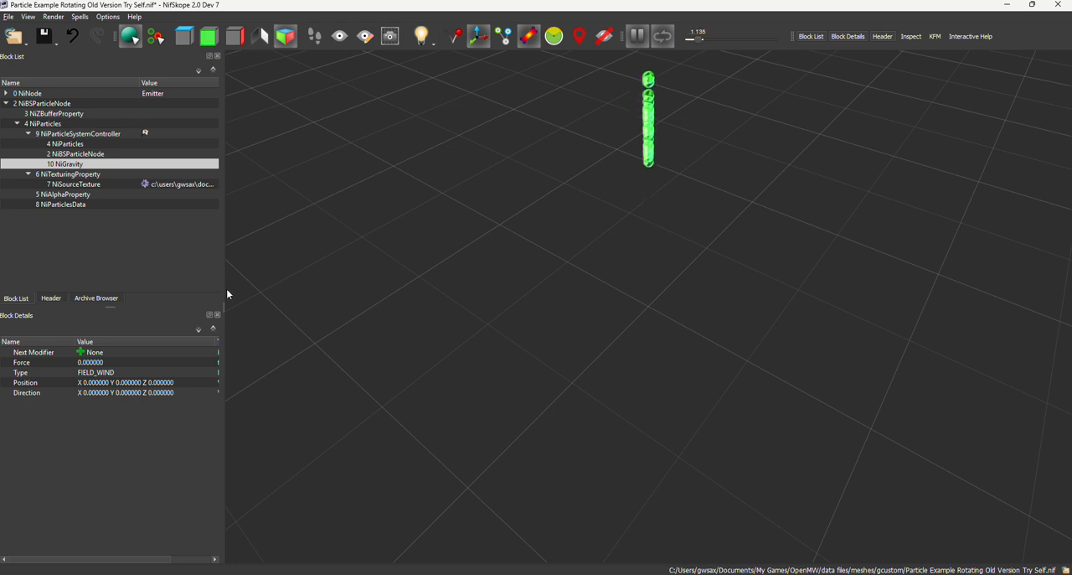
Widen the block details area to show the data types and choose FIELD_WIND as the NiGravity block's Type.
click(102, 374)
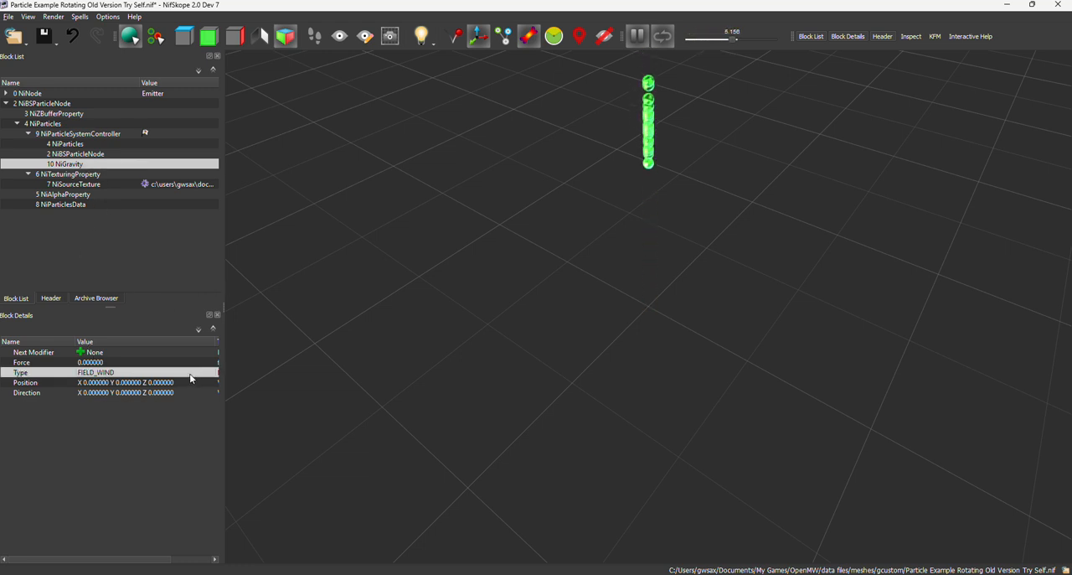
drag(224, 354, 315, 354)
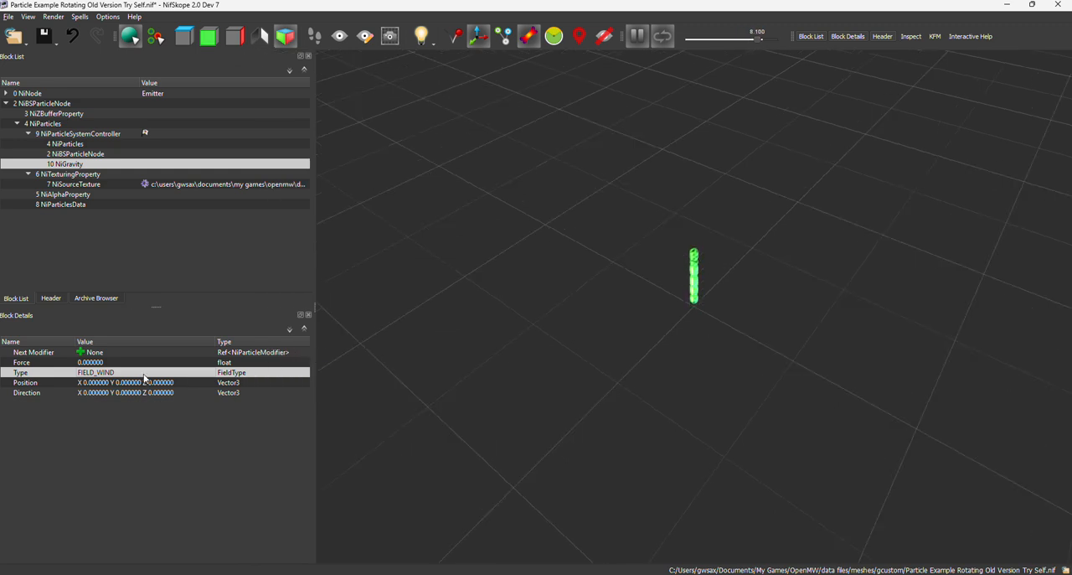
double_click(149, 375)
click(173, 372)
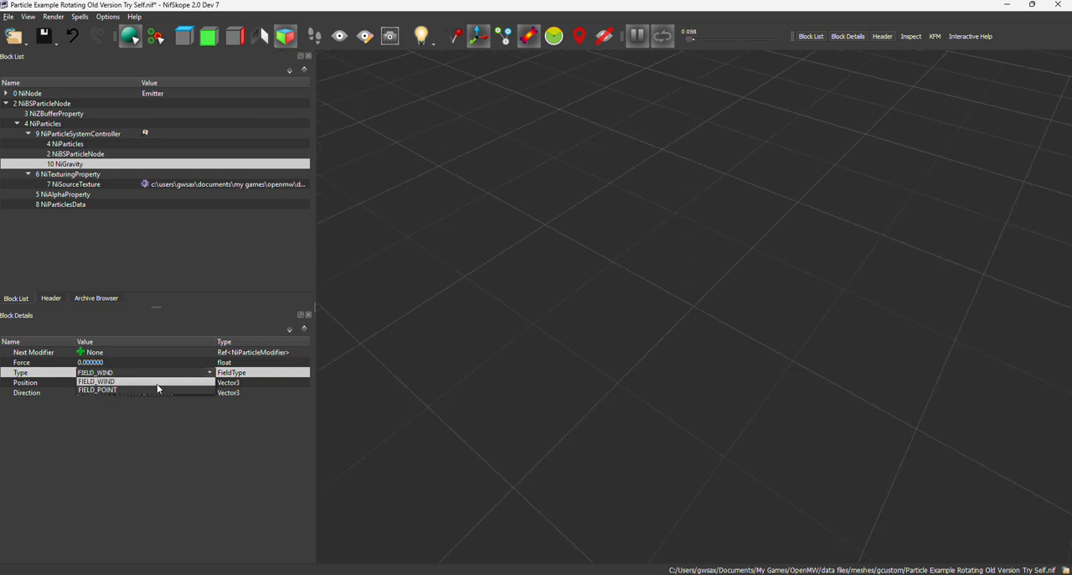
click(150, 383)
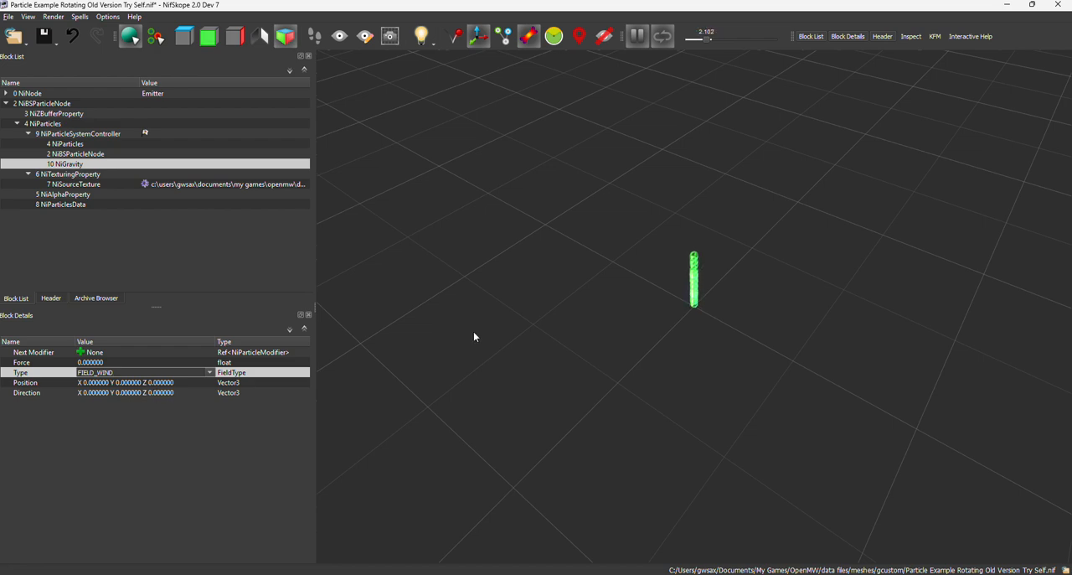
click(622, 372)
drag(506, 392, 551, 375)
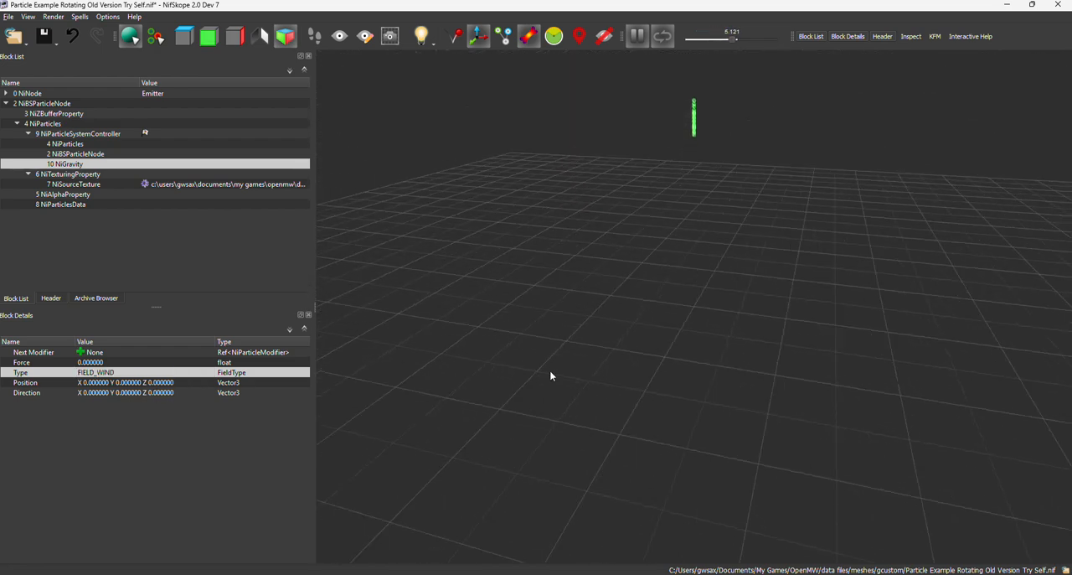
Set the NiGravity block's Force to 10.
double_click(136, 383)
key(Tab)
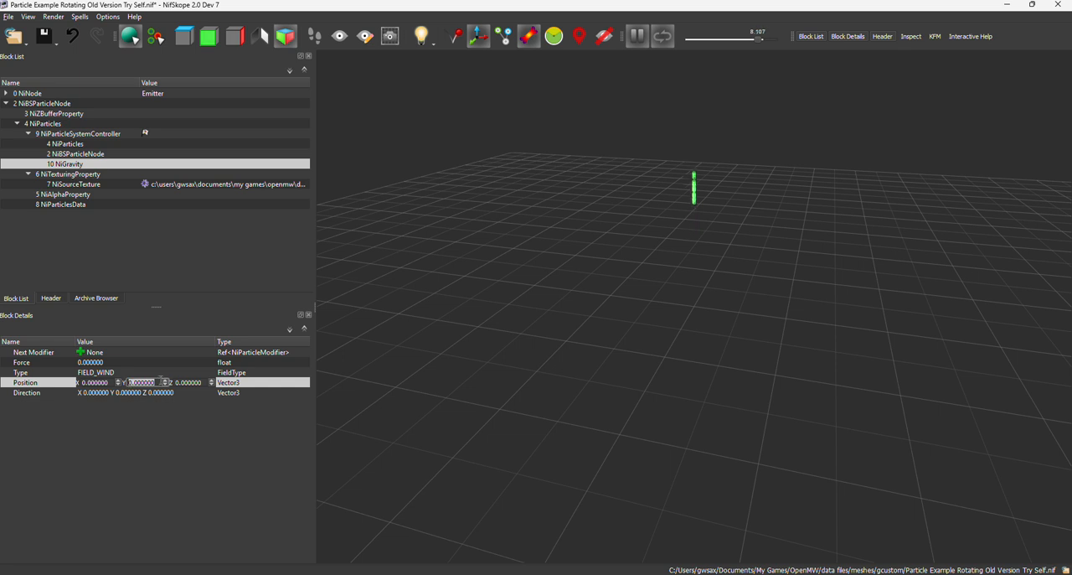
click(114, 365)
click(115, 367)
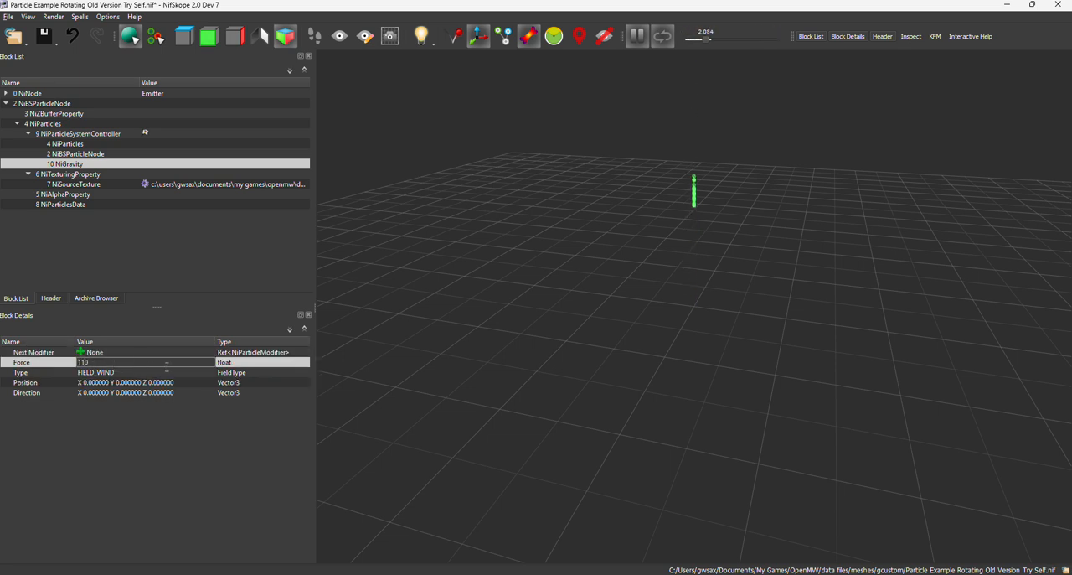
key(Return)
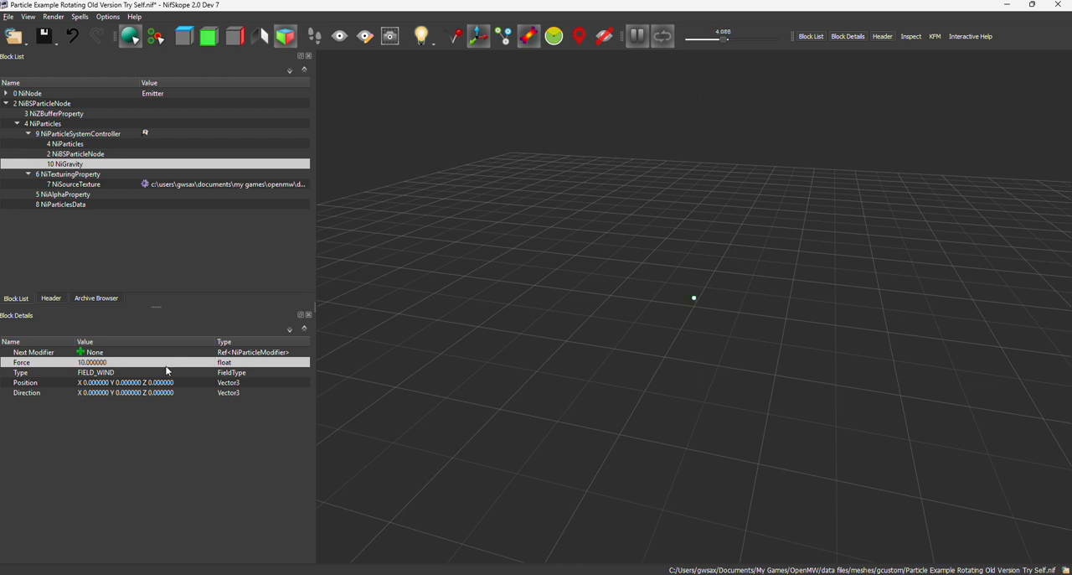
Set the Y component of the NiGravity block's Position to 10 and check the particle preview.
double_click(137, 383)
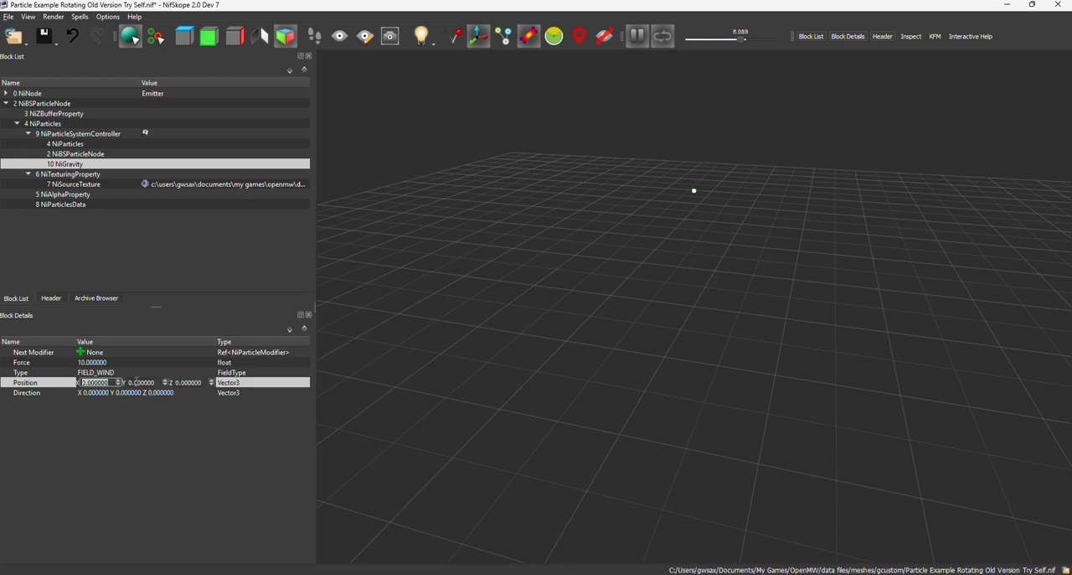
drag(153, 383, 129, 384)
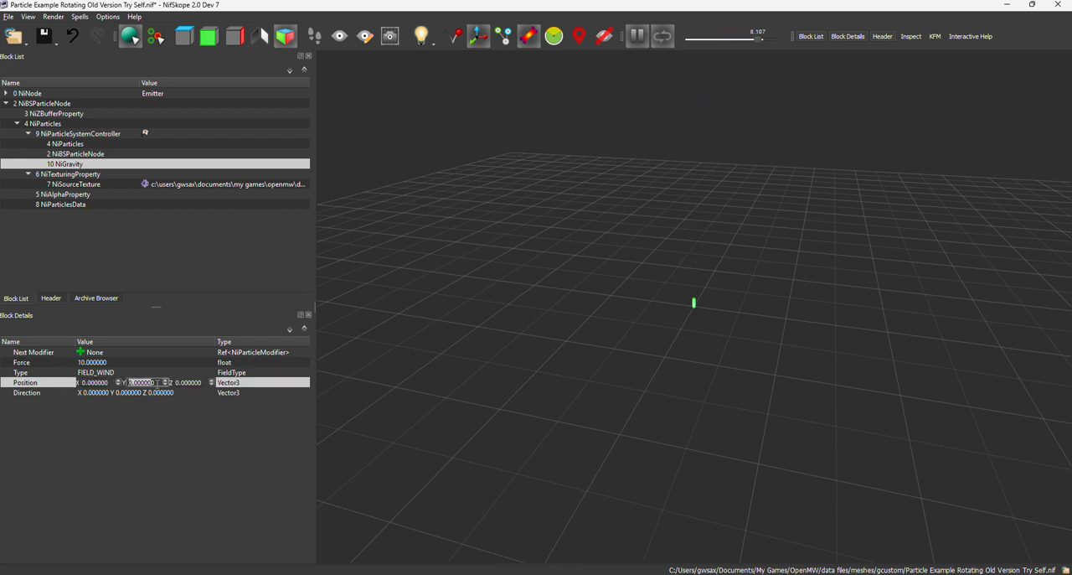
text(10)
key(Return)
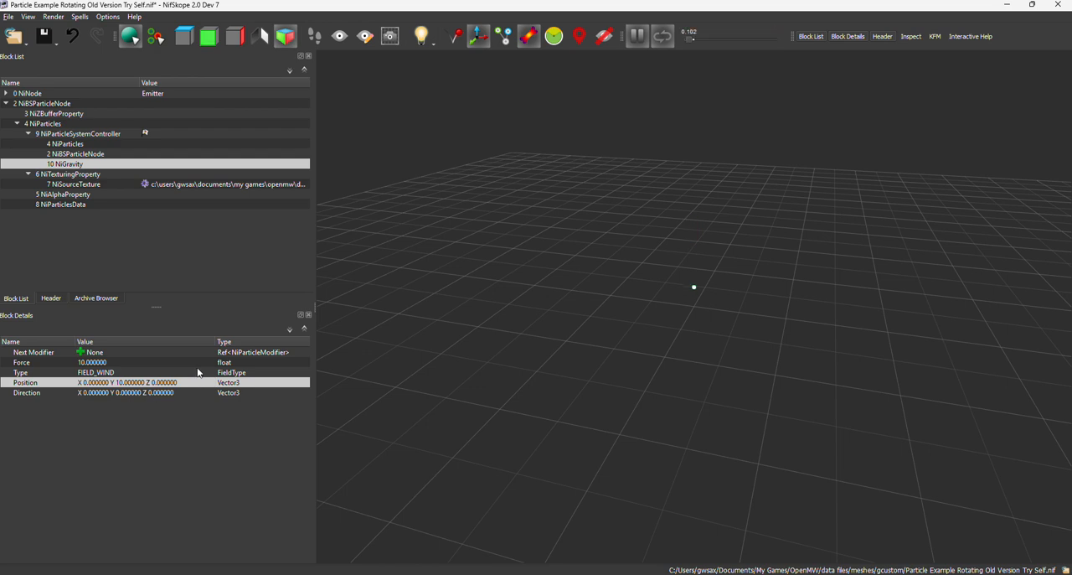
drag(803, 287, 731, 317)
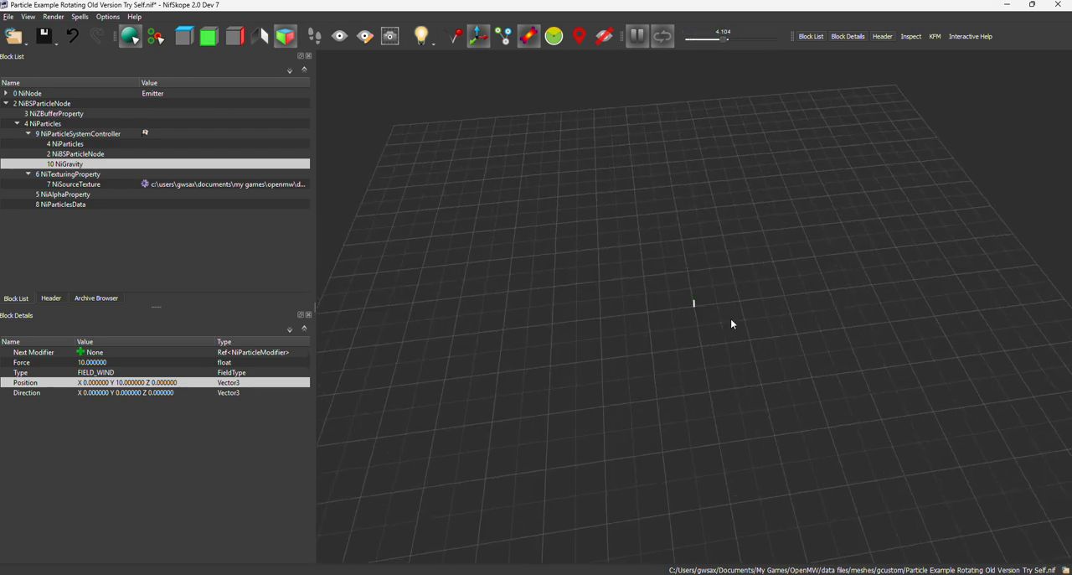
scroll(731, 320, up, 2)
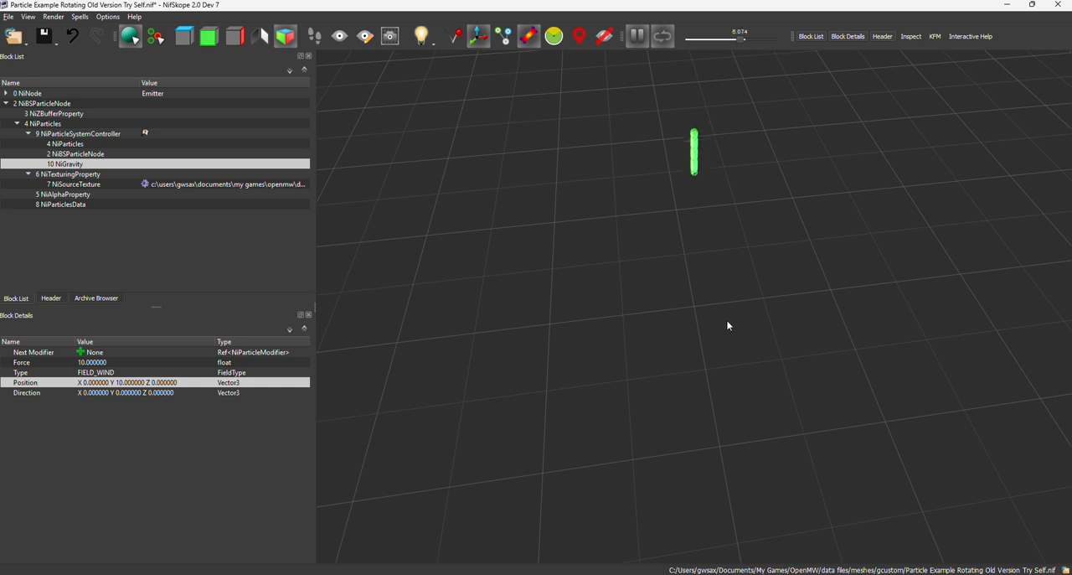
Set the NiGravity block's Force to 100 and check the particles in the preview.
double_click(92, 362)
text(100)
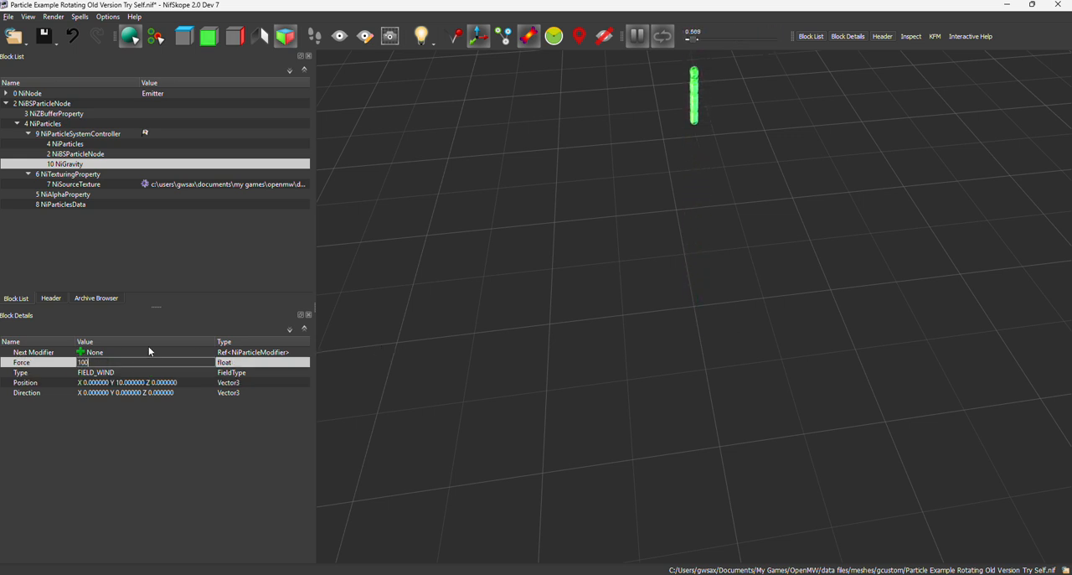
key(Return)
scroll(458, 336, down, 5)
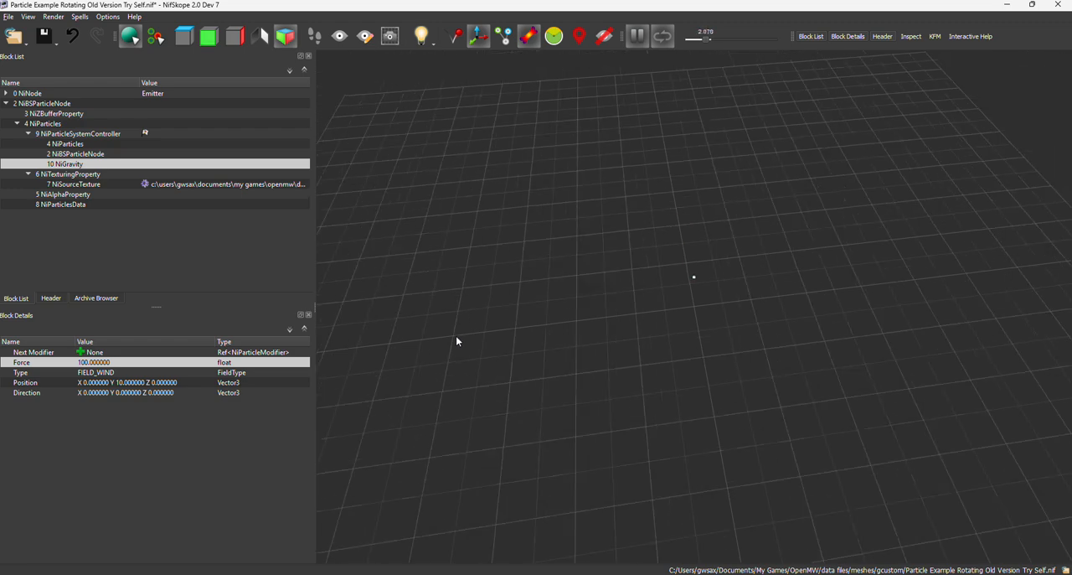
drag(458, 336, 475, 309)
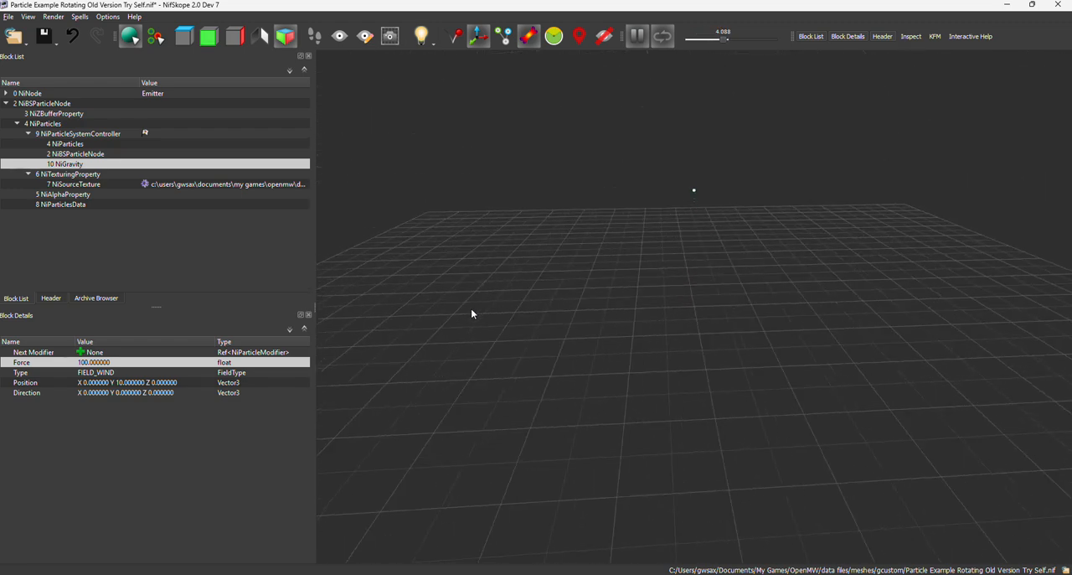
drag(472, 311, 678, 283)
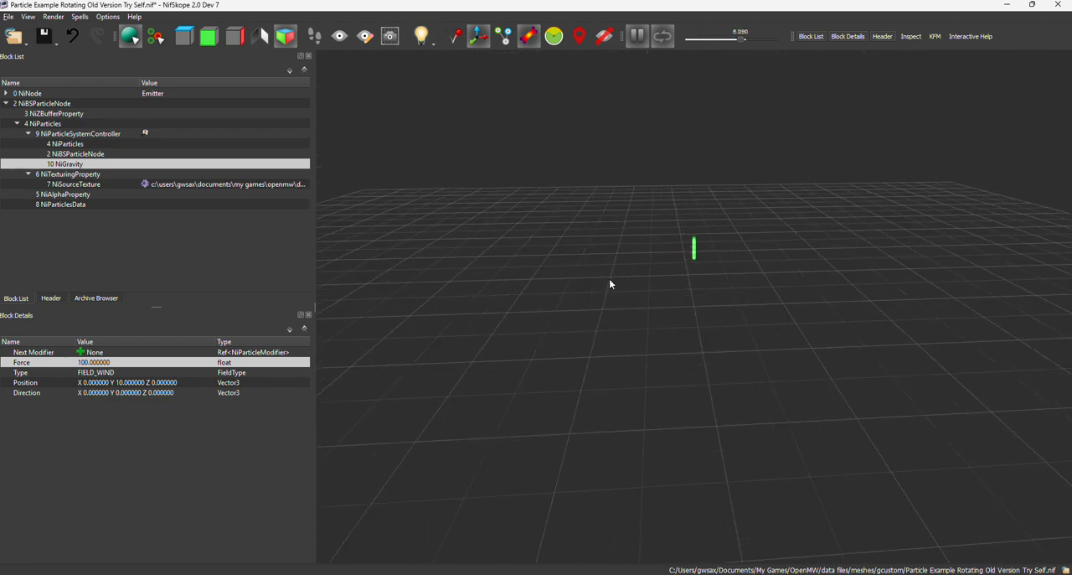
Reset the Y component of the NiGravity block's Position to 0.
double_click(130, 384)
drag(158, 383, 138, 382)
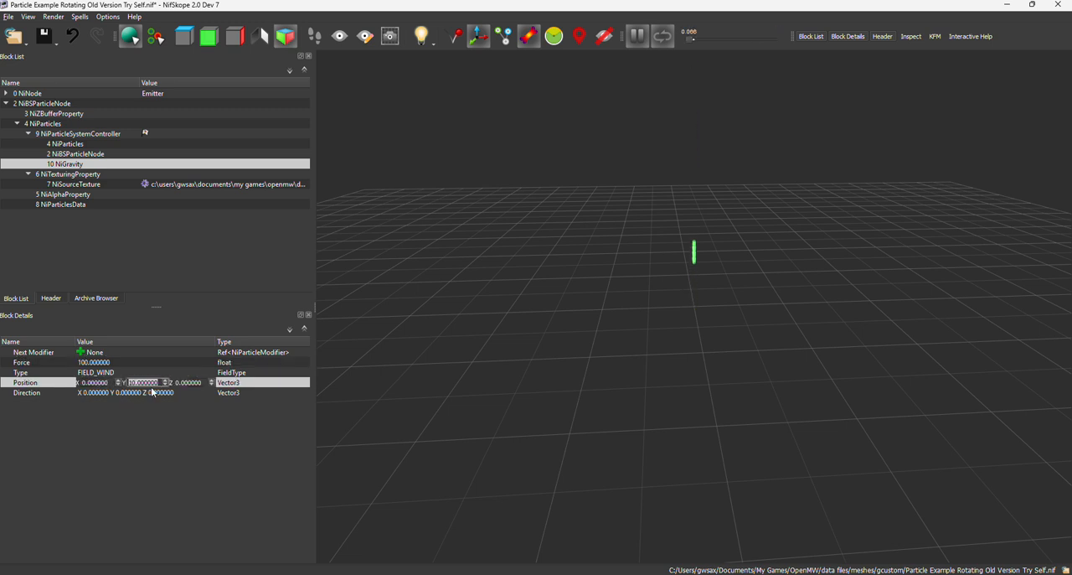
key(Return)
Set the Y component of the NiGravity block's Direction to 10 and check the preview.
double_click(134, 392)
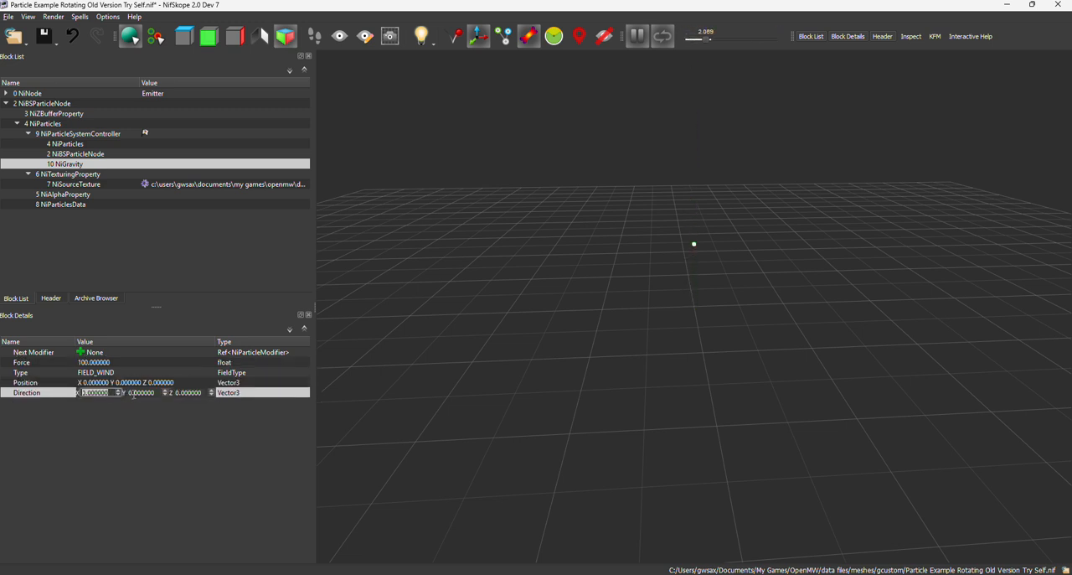
drag(156, 395, 114, 393)
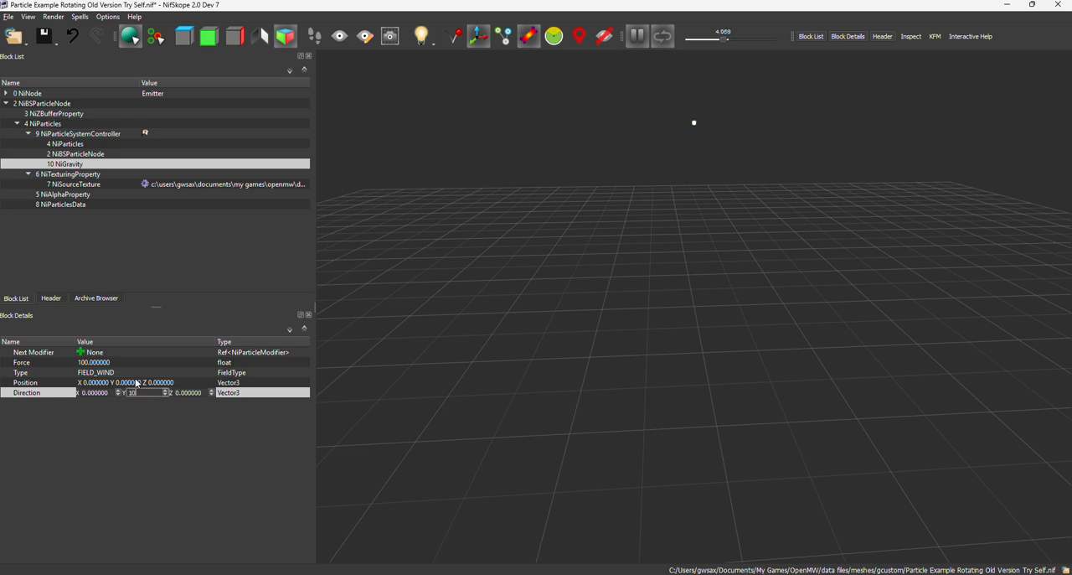
key(Return)
drag(543, 364, 697, 299)
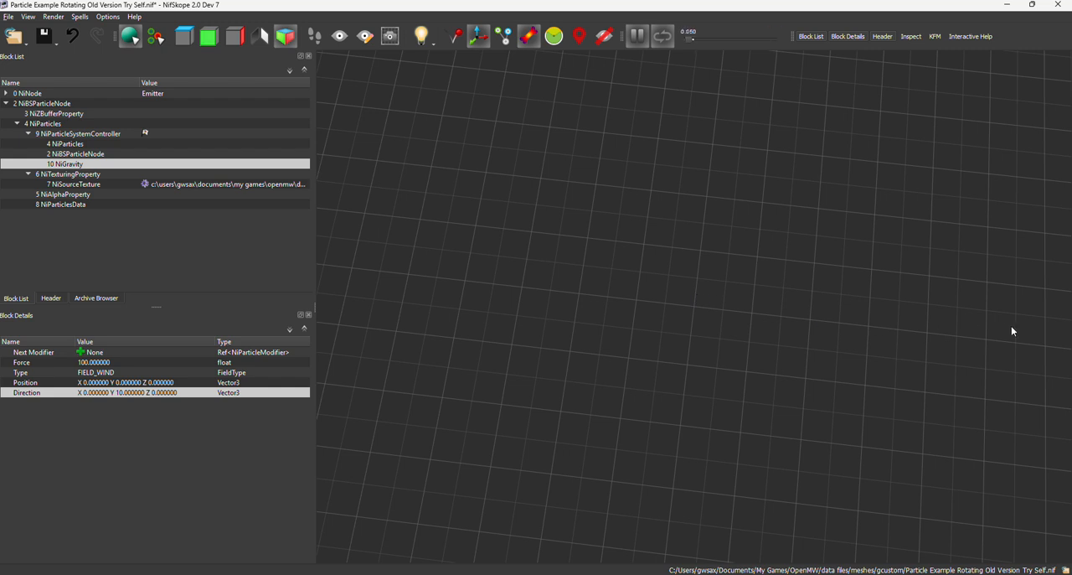
Set the X component of the NiGravity block's Direction to 10 and check the preview from different angles.
double_click(105, 396)
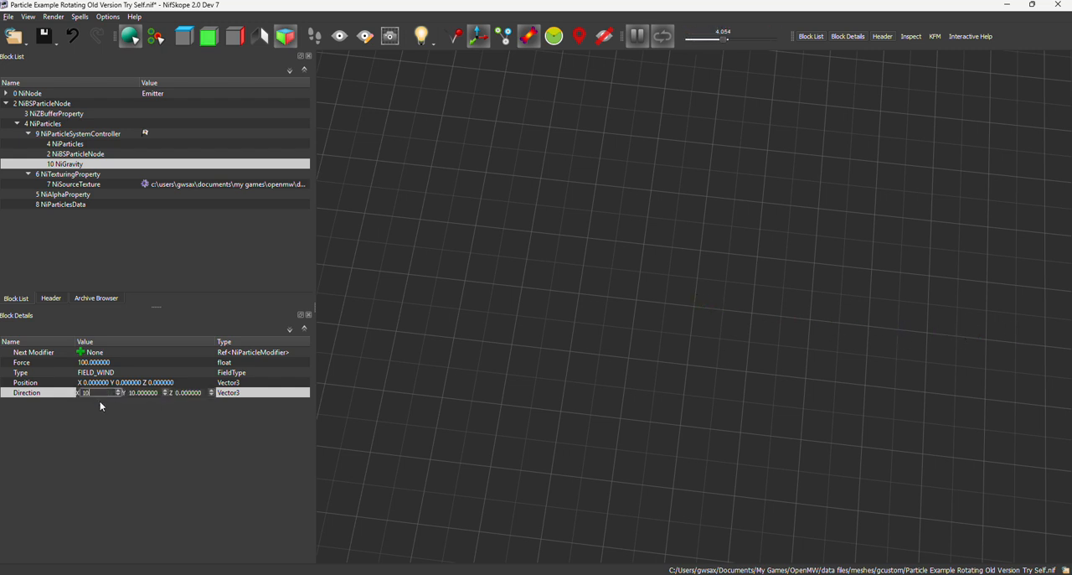
key(Return)
drag(412, 440, 667, 423)
scroll(668, 419, up, 8)
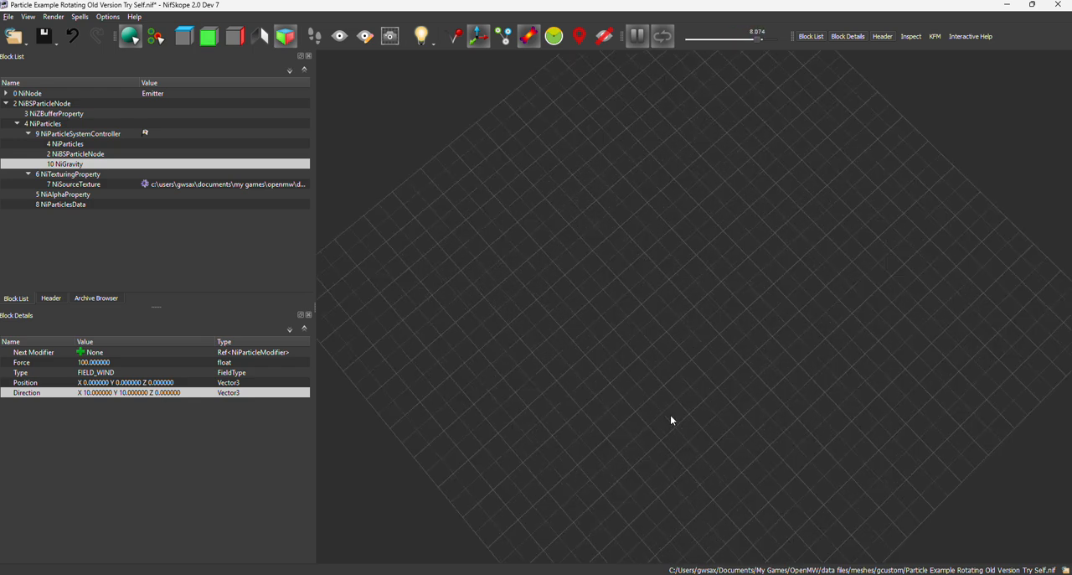
drag(670, 420, 708, 395)
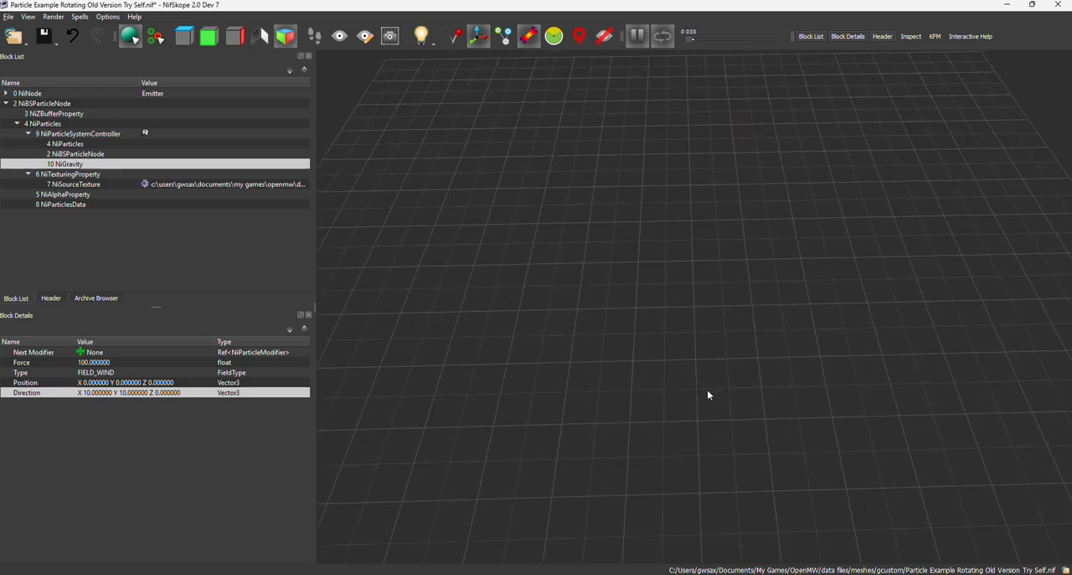
Save the NIF, switch to OpenMW-CS and reload the assets to check the wind-driven particles in the Arrille's Tradehouse scene.
click(50, 40)
click(63, 55)
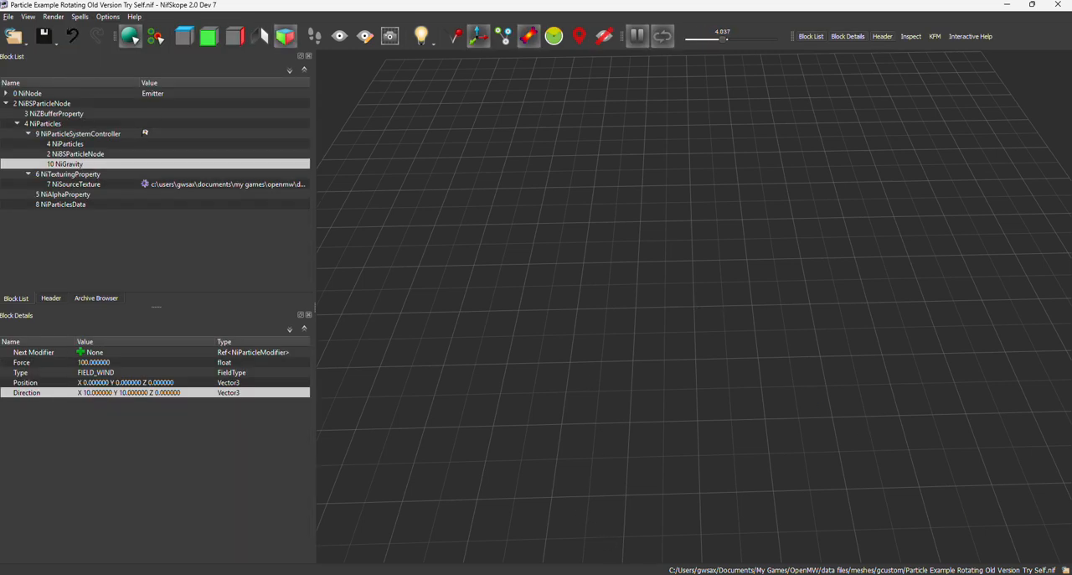
key(alt+Tab)
drag(577, 436, 759, 391)
click(181, 16)
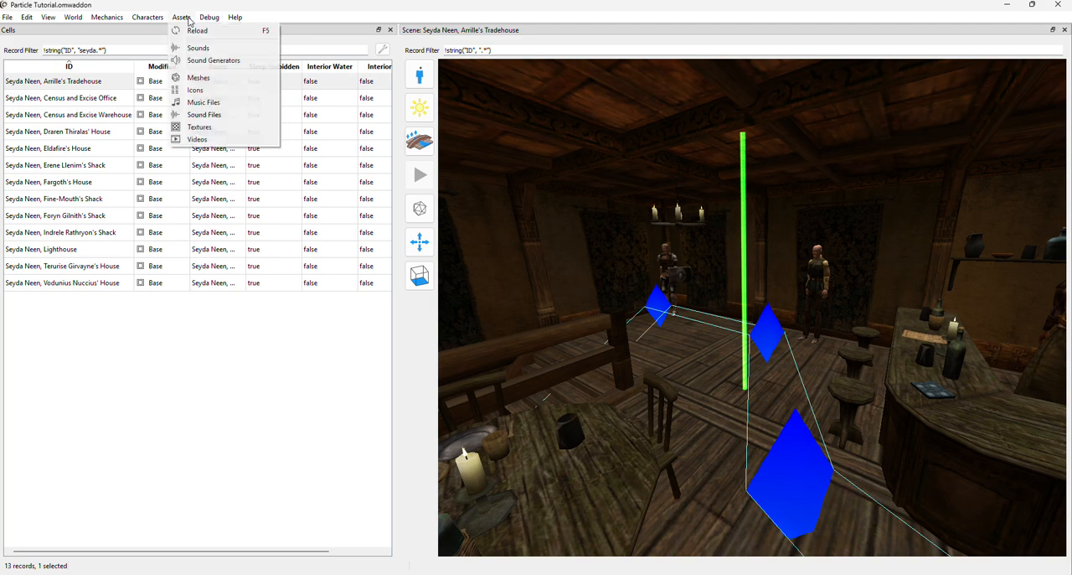
click(218, 73)
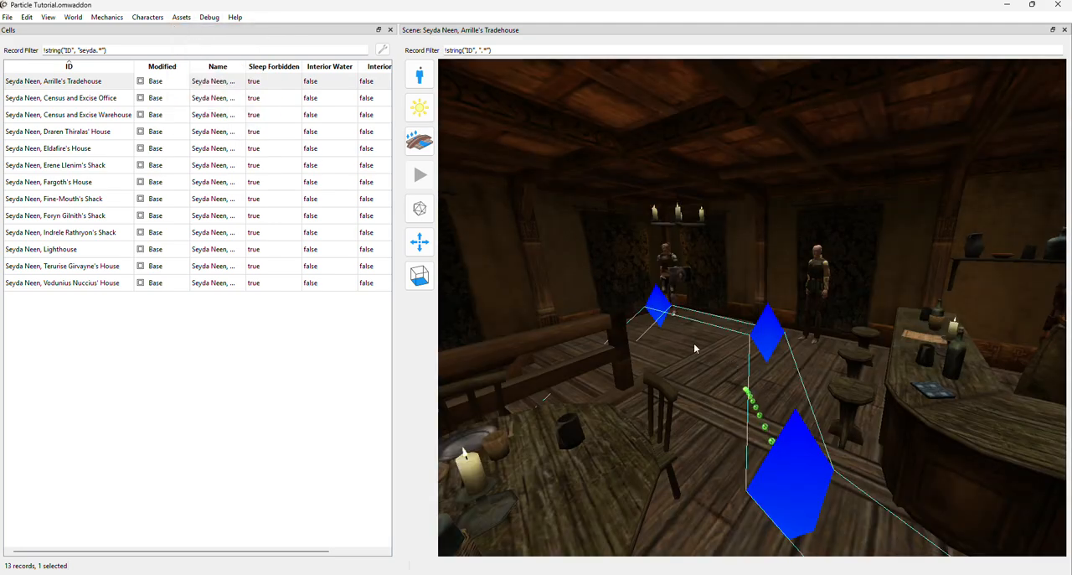
mouse_move(695, 348)
mouse_down()
mouse_move(680, 345)
mouse_move(686, 361)
mouse_move(812, 391)
mouse_move(1031, 543)
mouse_move(903, 496)
mouse_move(698, 464)
mouse_move(667, 426)
mouse_move(667, 435)
mouse_move(682, 428)
mouse_move(833, 478)
mouse_move(785, 438)
mouse_move(670, 474)
mouse_move(729, 543)
mouse_up()
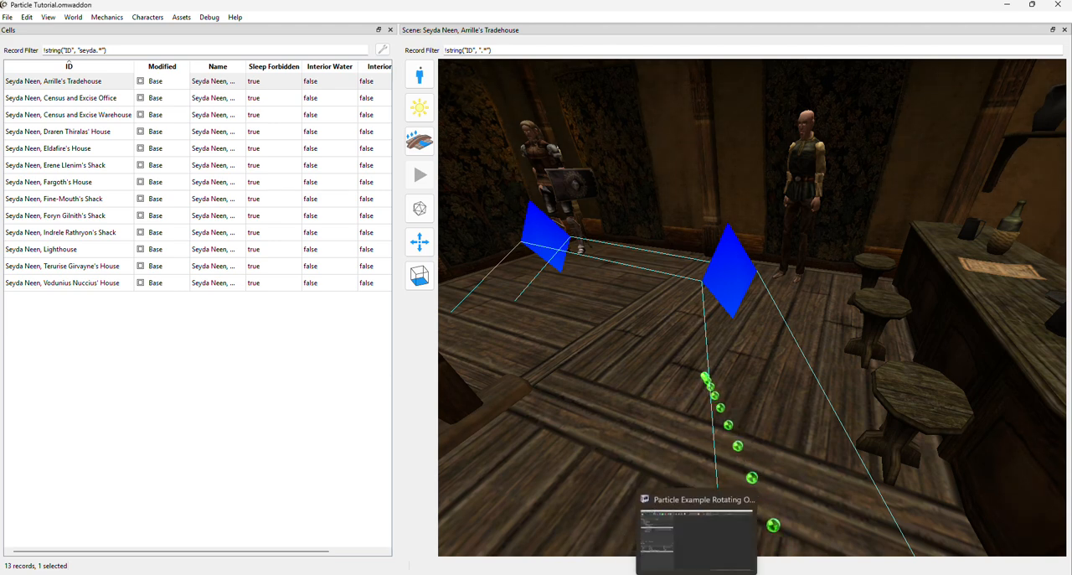
Switch back to NifSkope and set the NiGravity block's Type to FIELD_POINT.
click(695, 573)
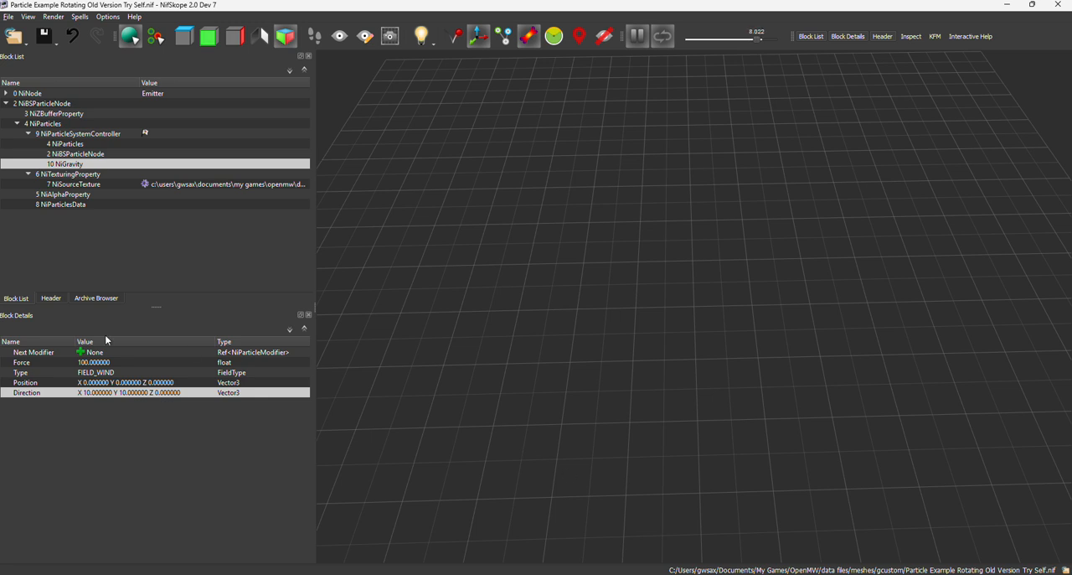
click(96, 374)
click(96, 374)
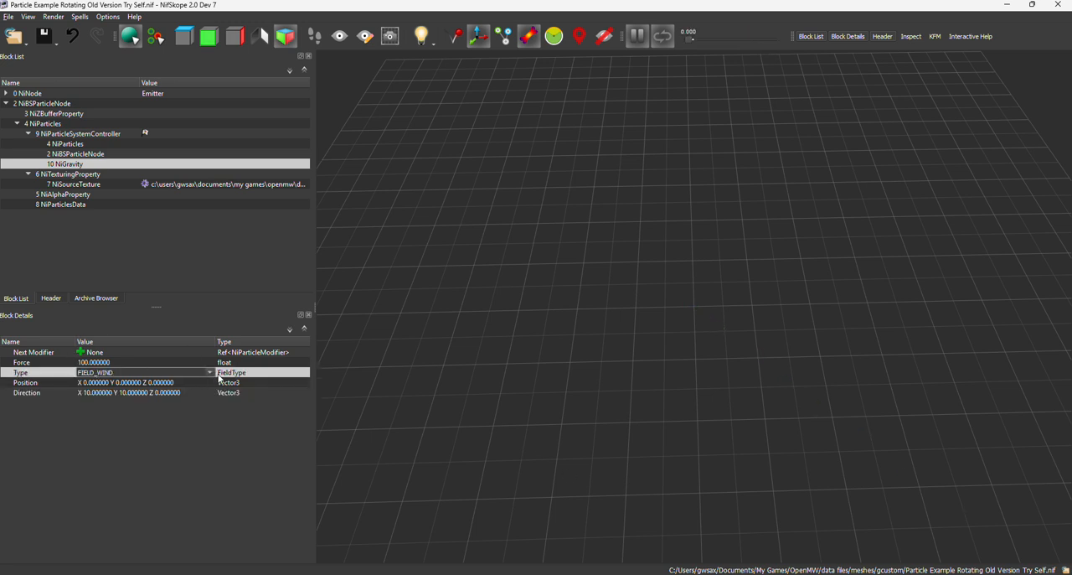
click(210, 373)
click(151, 392)
click(232, 389)
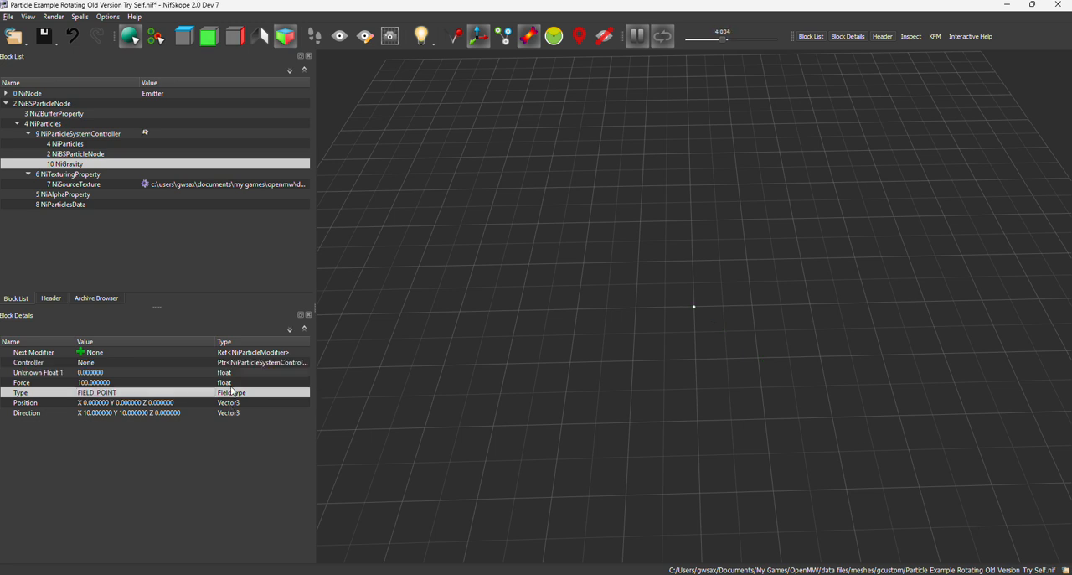
Set the NiGravity block's Force to 56 and check the particles up close in the preview.
double_click(101, 363)
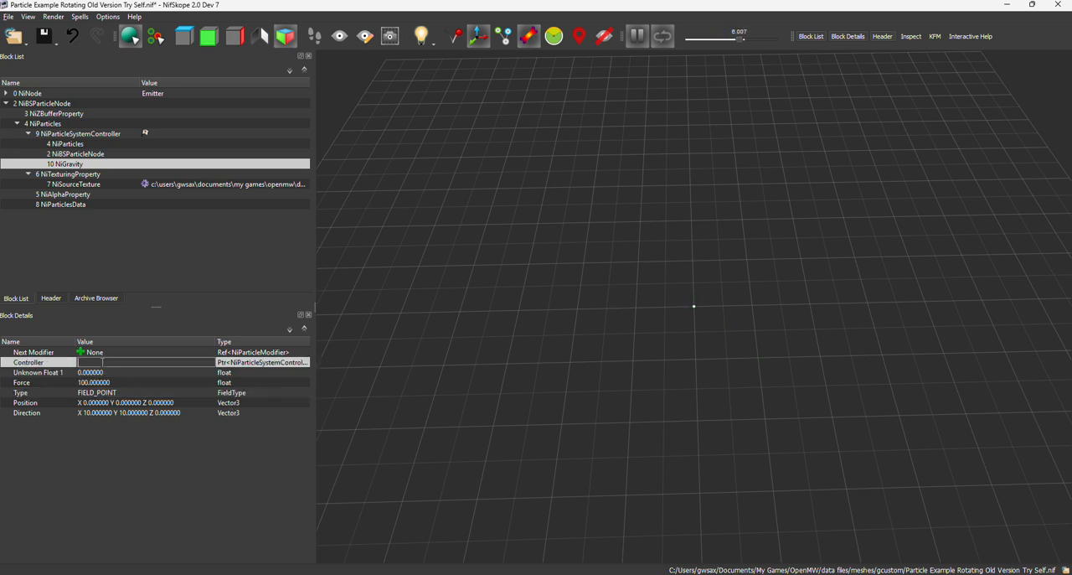
double_click(104, 382)
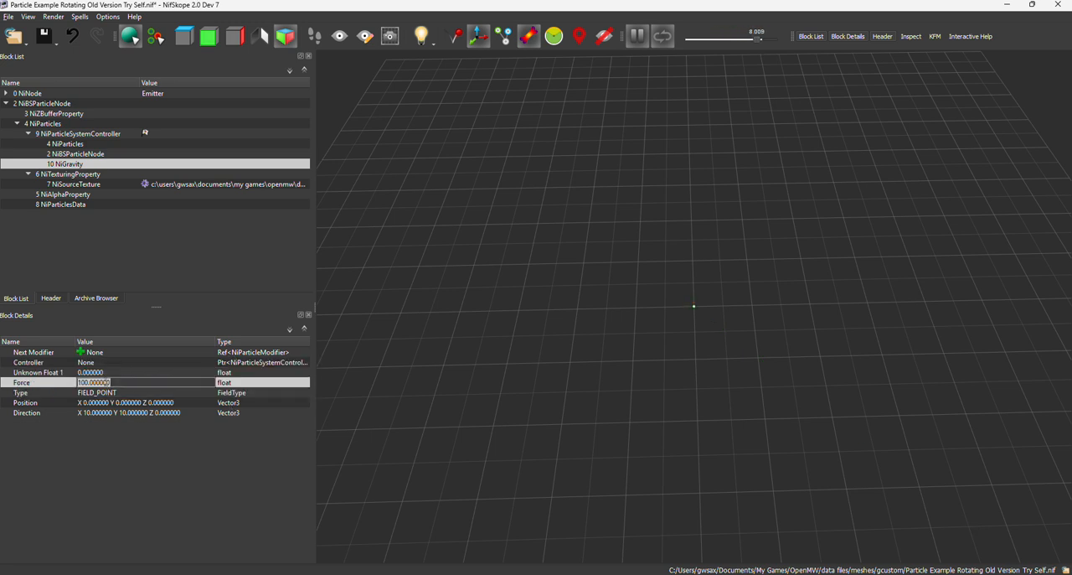
scroll(679, 360, up, 5)
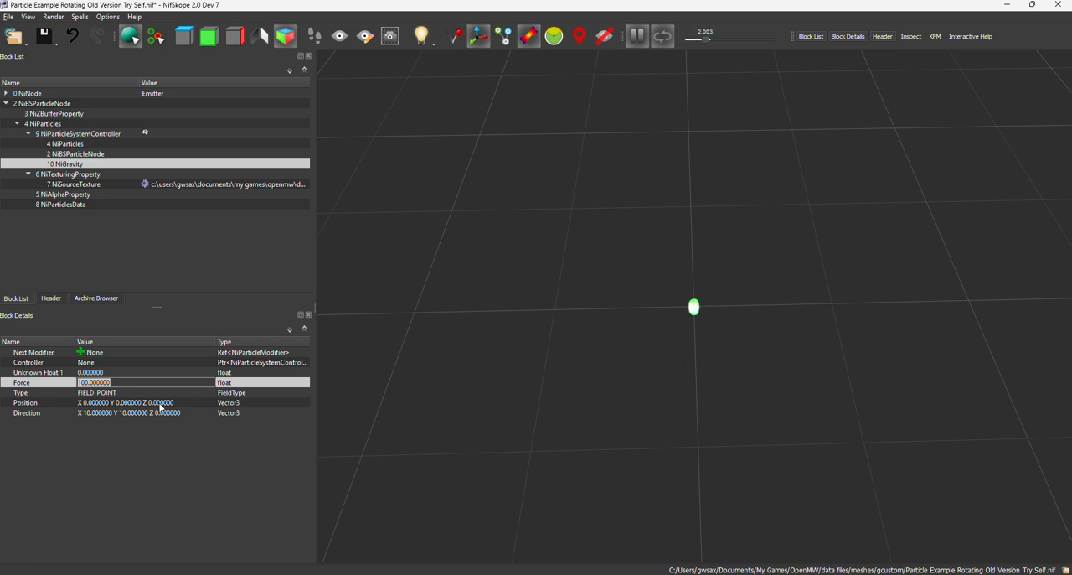
double_click(99, 403)
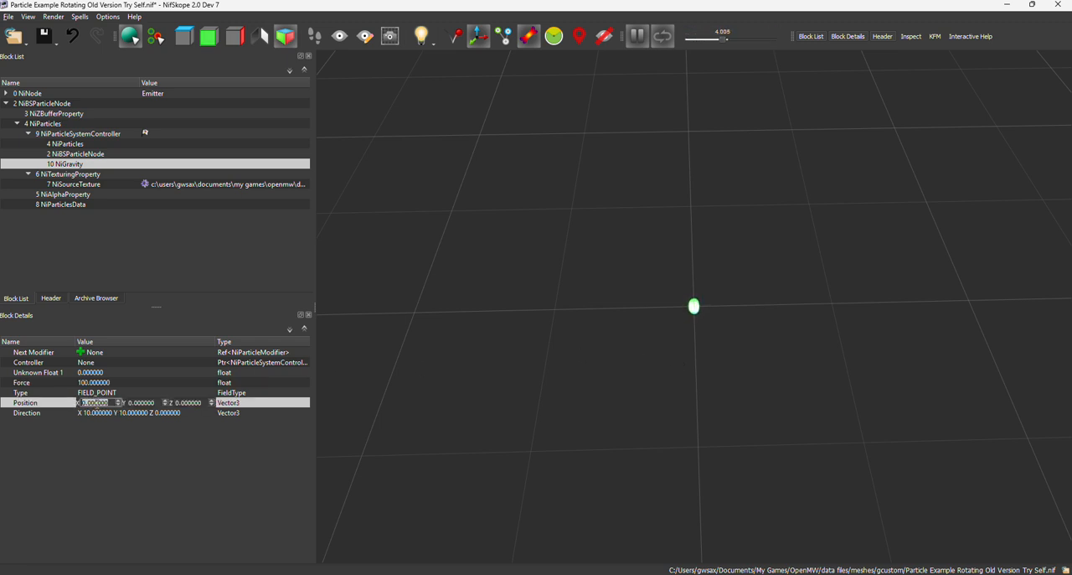
scroll(769, 323, up, 3)
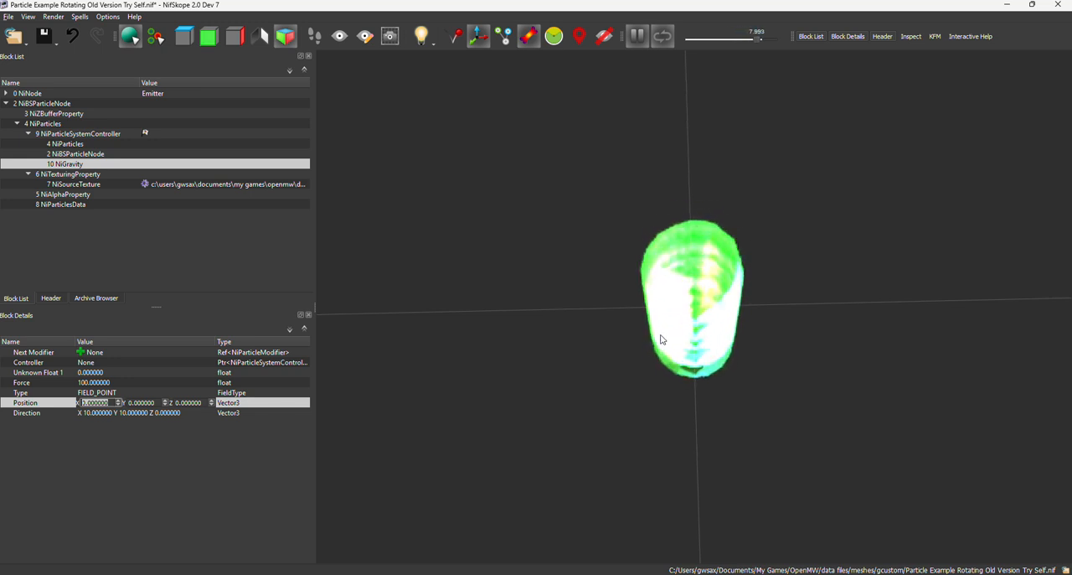
double_click(94, 382)
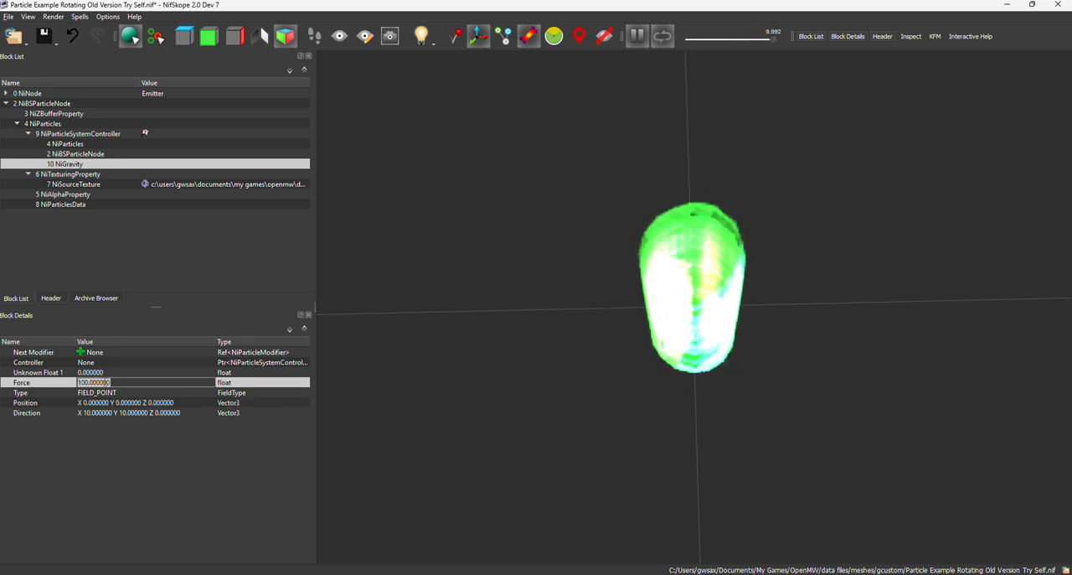
text(56)
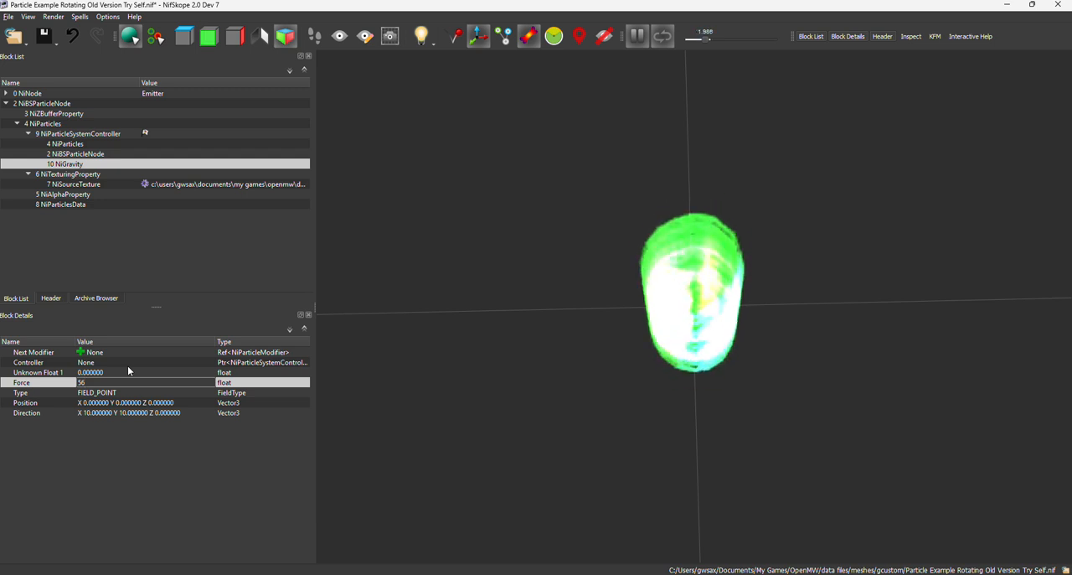
key(Return)
drag(531, 329, 503, 256)
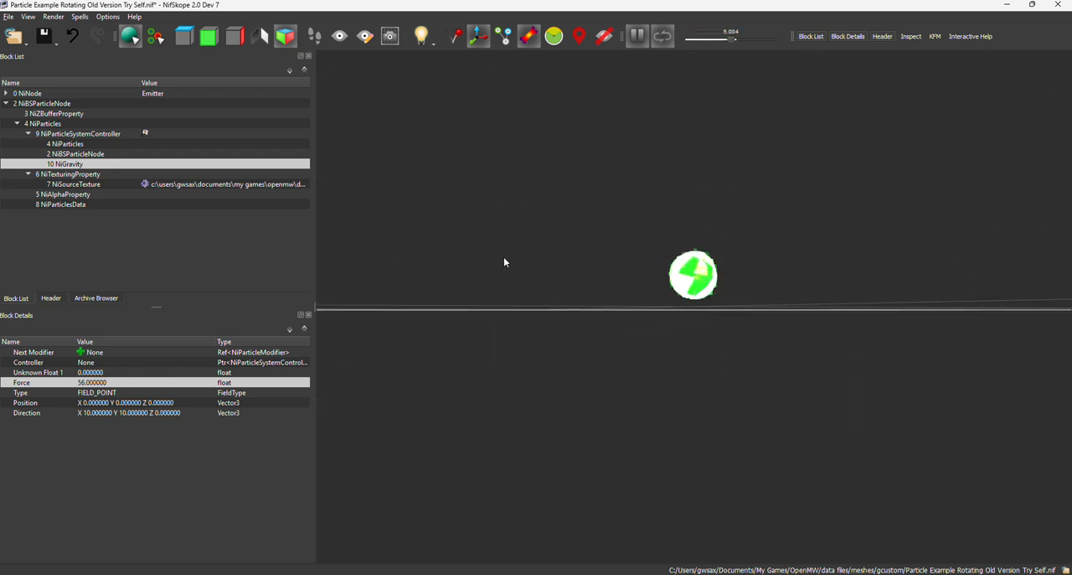
Set the NiGravity block's Force to 10 and check the particle motion from different angles.
double_click(86, 383)
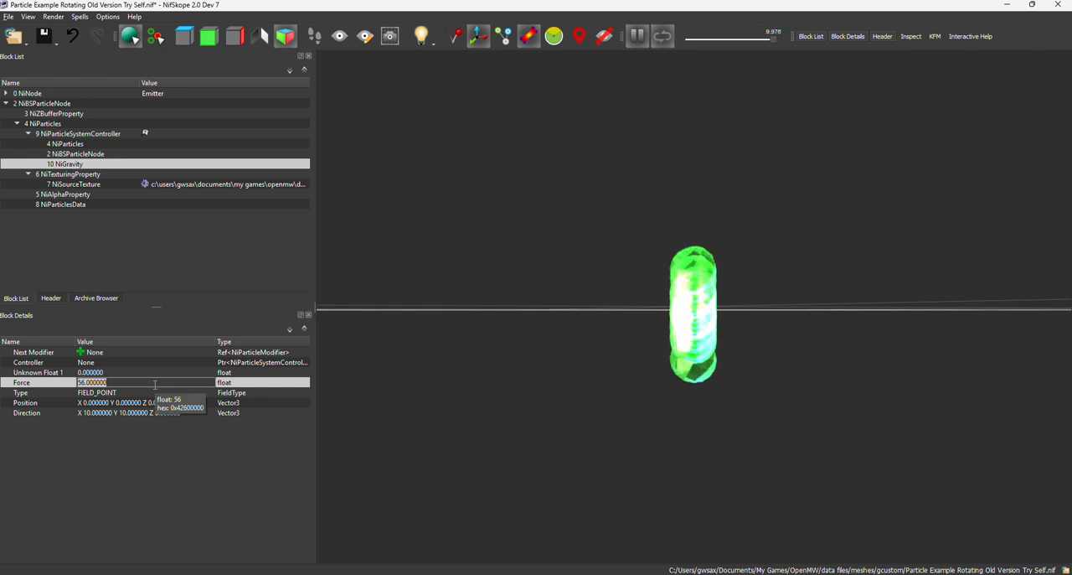
text(10)
key(Return)
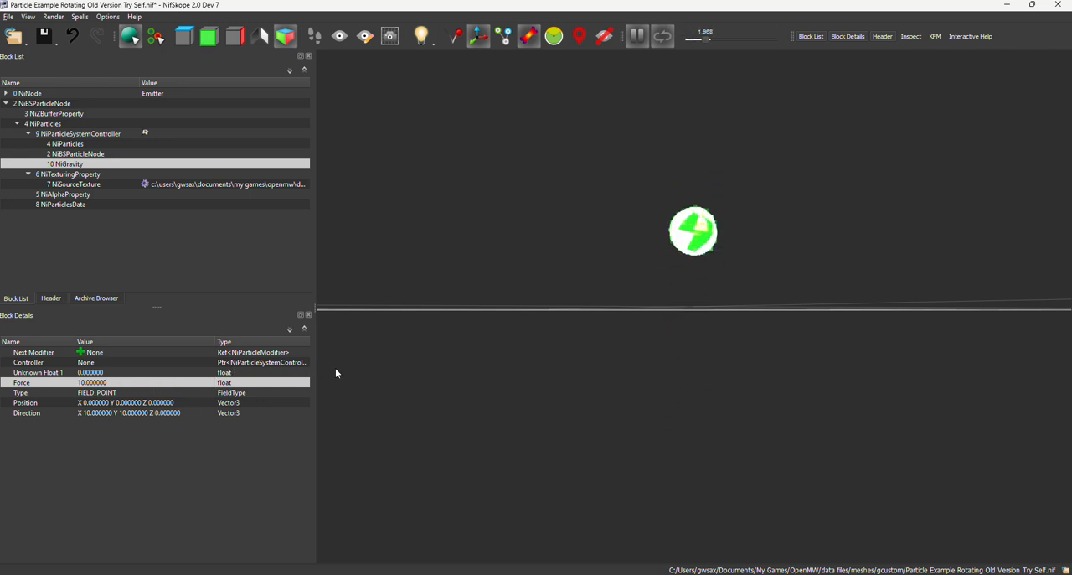
drag(336, 373, 687, 290)
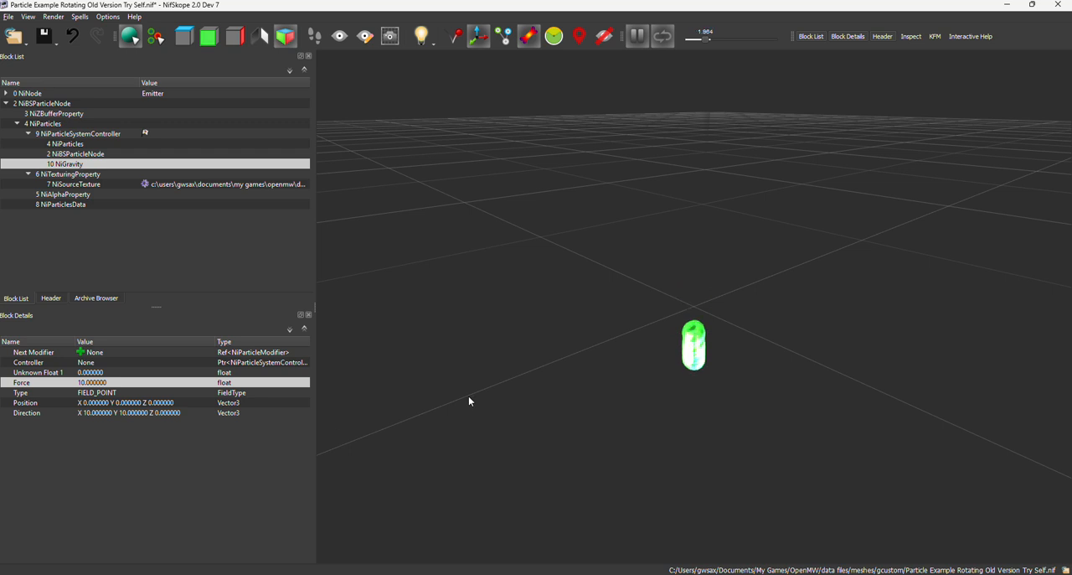
drag(471, 394, 522, 413)
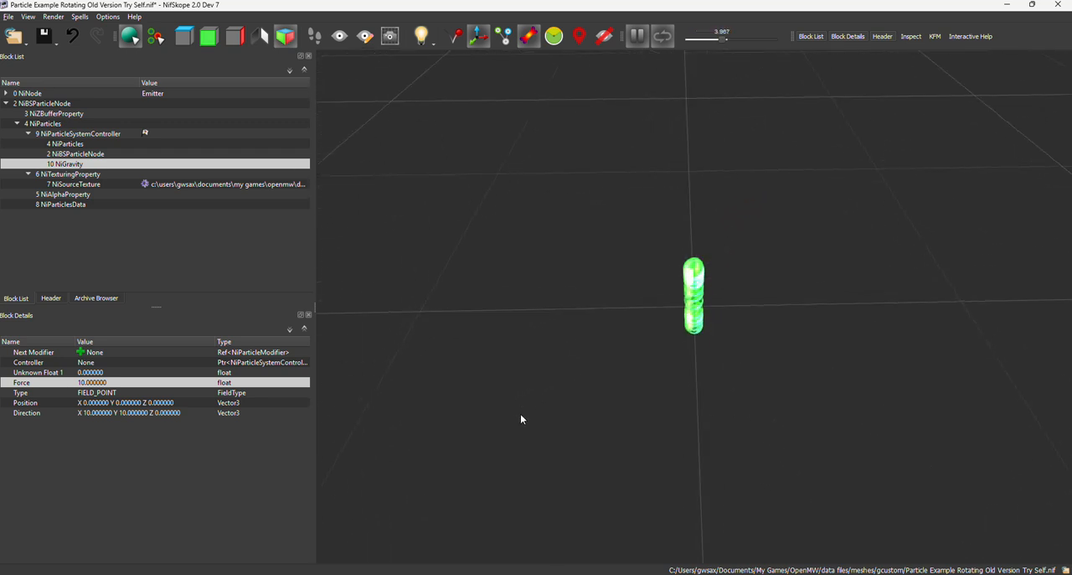
Set the Y component of the NiGravity block's Position to 20 and check the particle path in the preview.
double_click(131, 403)
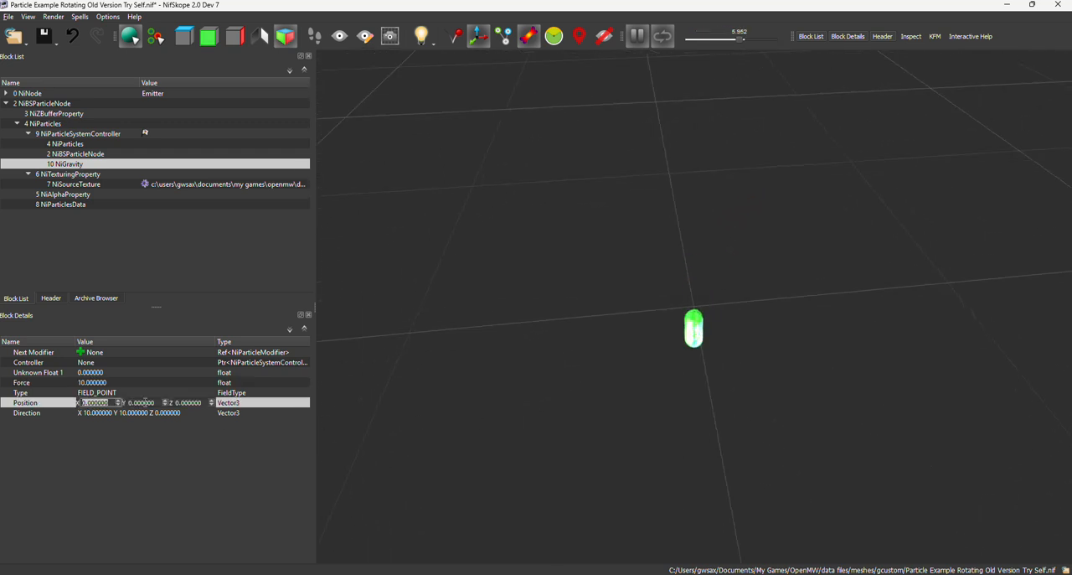
key(Tab)
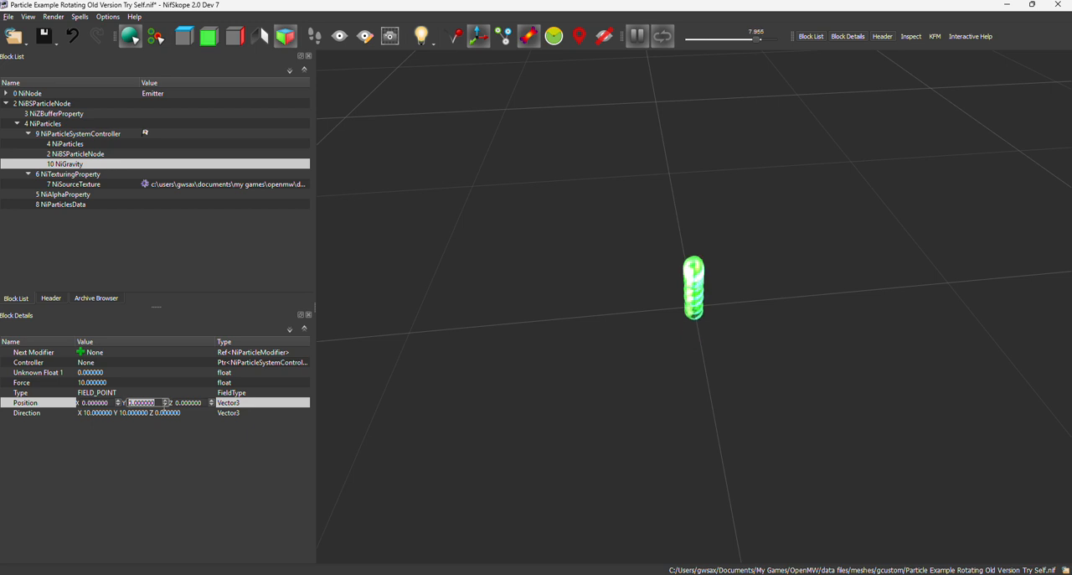
text(20)
key(Return)
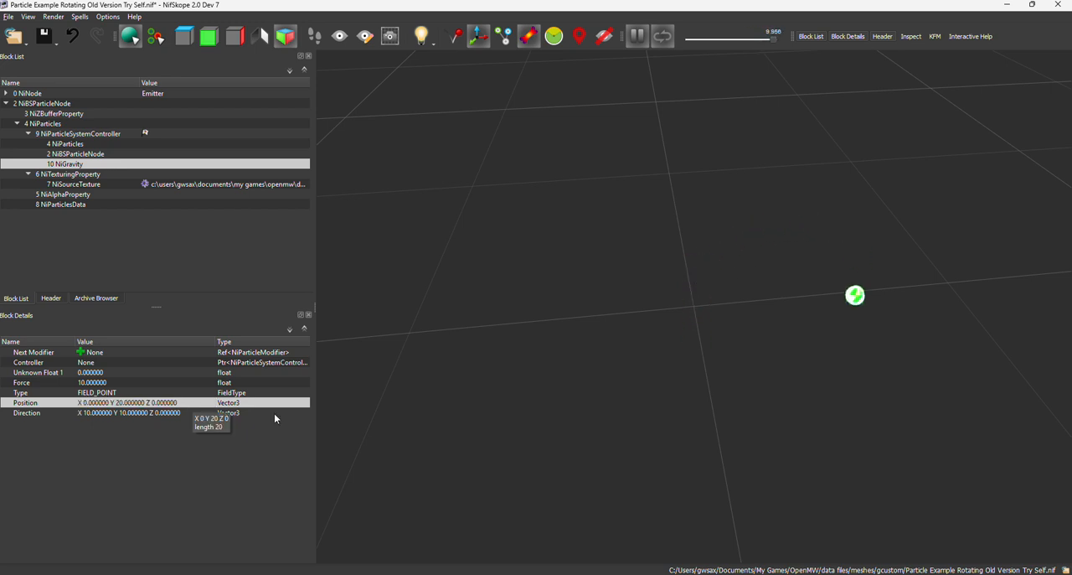
scroll(634, 353, down, 3)
drag(633, 353, 660, 339)
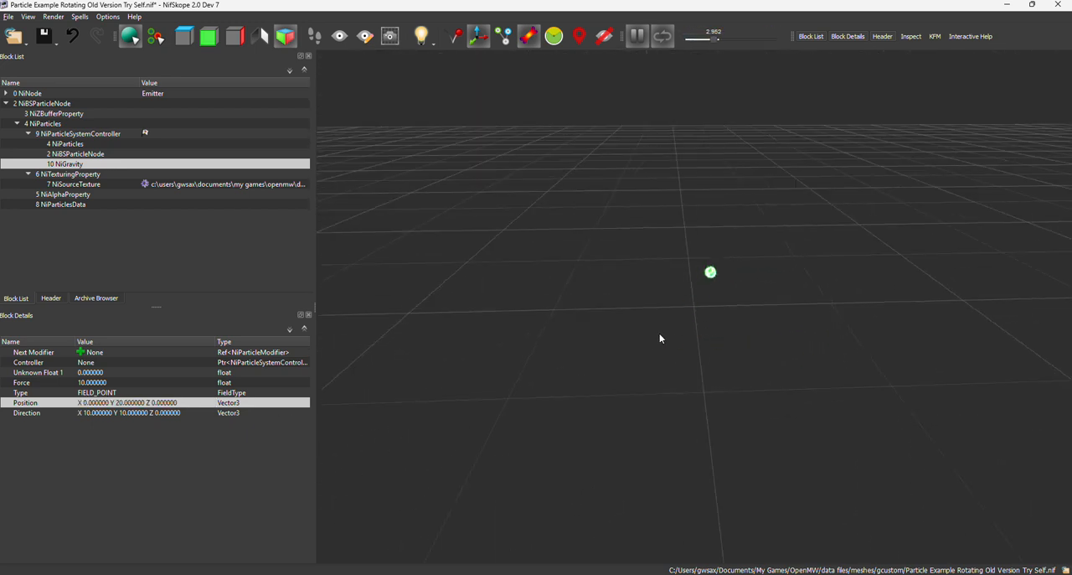
Save the NIF, switch to OpenMW-CS and reload the assets to examine the point-gravity particles in the tradehouse scene.
click(56, 42)
click(52, 54)
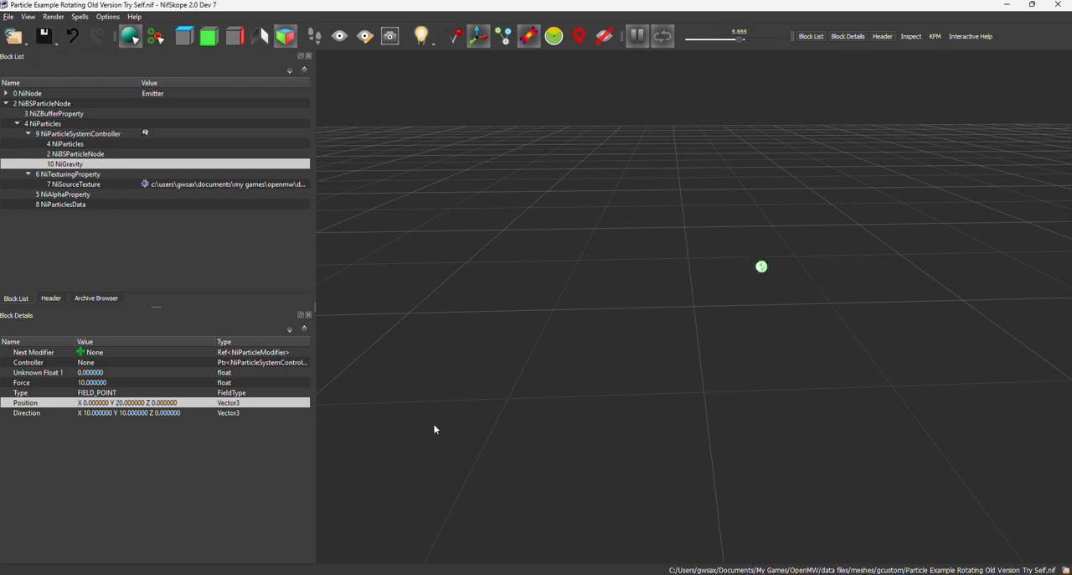
mouse_move(549, 574)
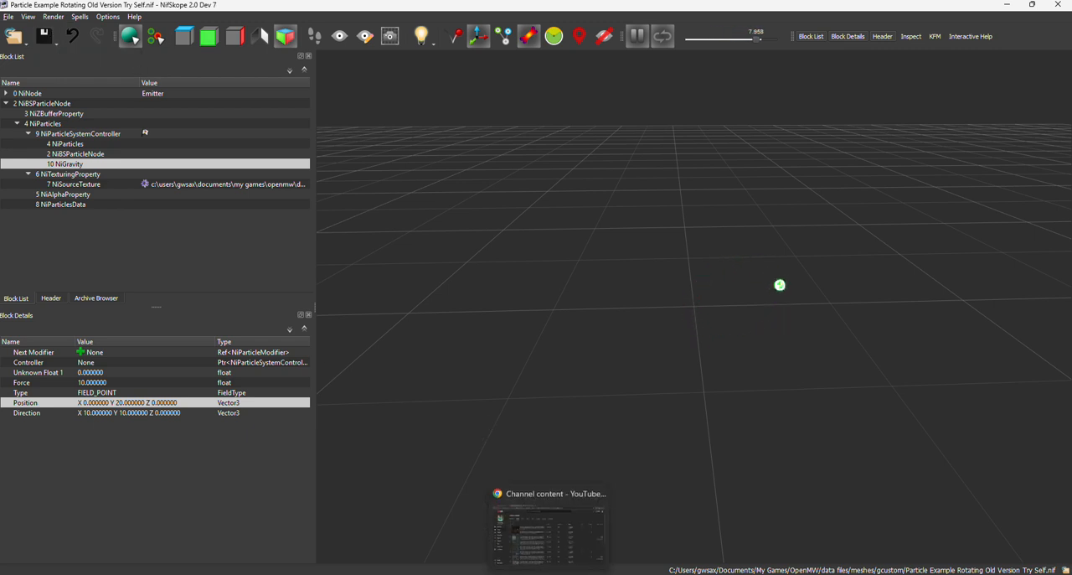
click(595, 573)
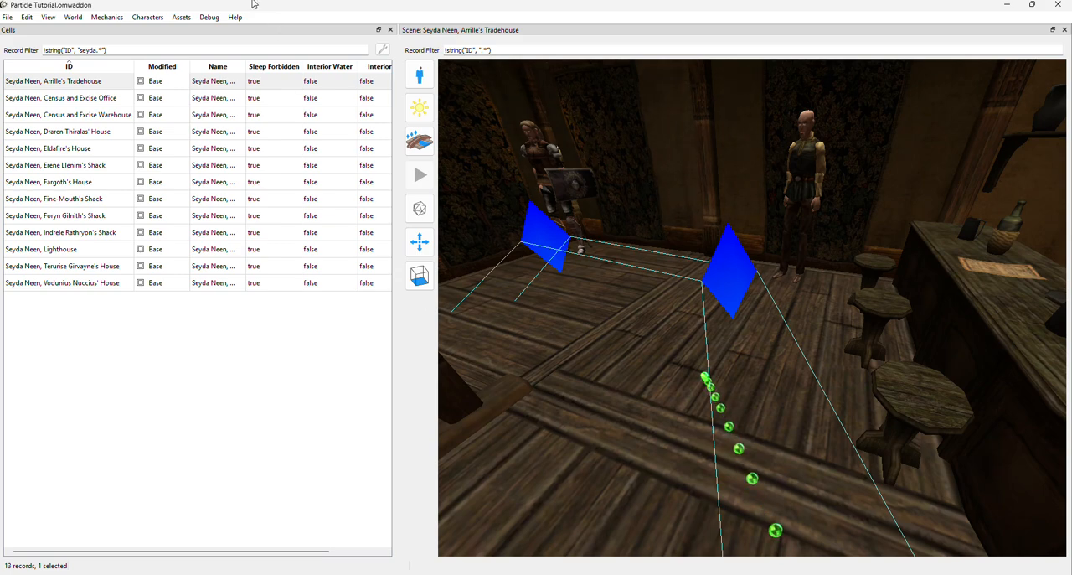
click(182, 18)
click(195, 33)
scroll(593, 338, down, 4)
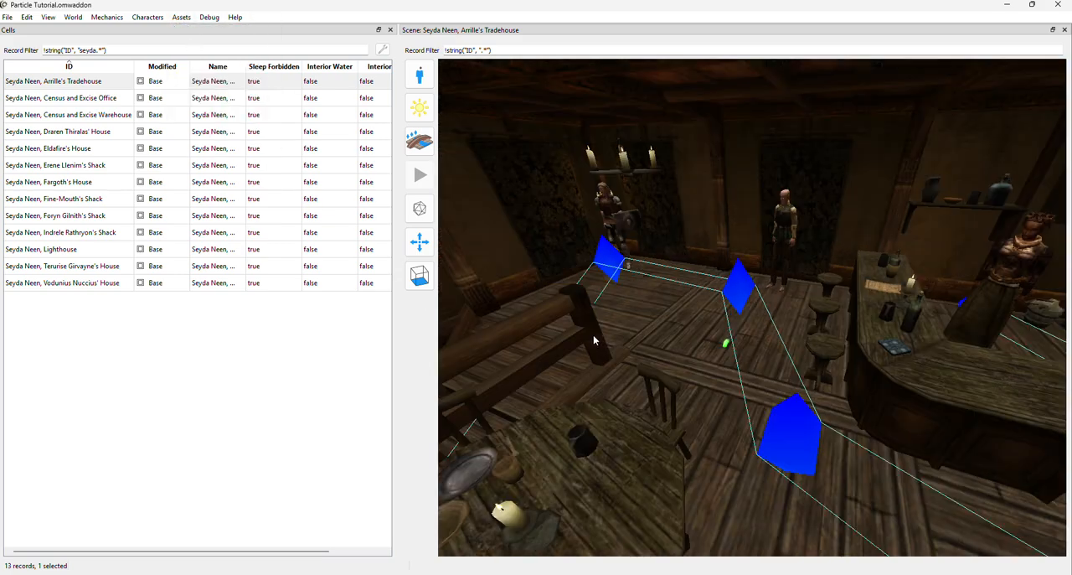
drag(581, 351, 705, 348)
scroll(666, 365, up, 3)
scroll(665, 365, down, 1)
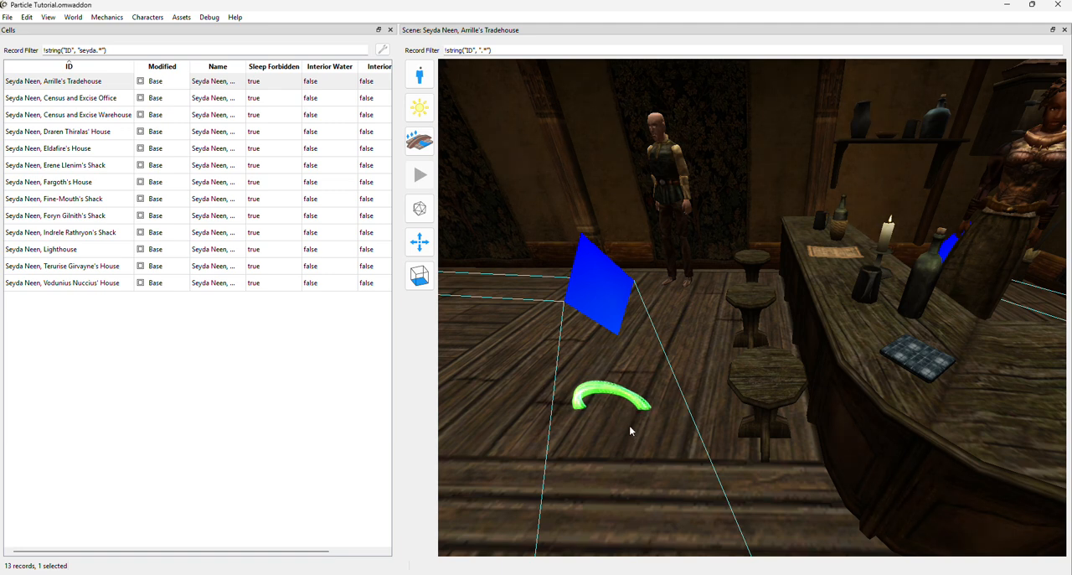
scroll(629, 425, up, 2)
scroll(629, 423, down, 2)
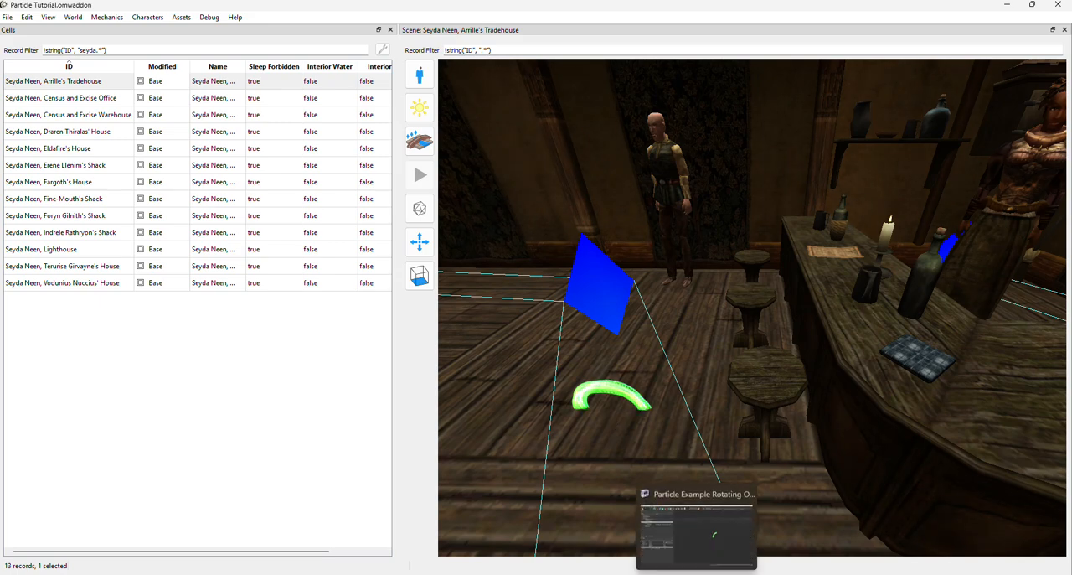
Return to NifSkope and add a second NiGravity block as the first NiGravity block's Next Modifier.
click(697, 536)
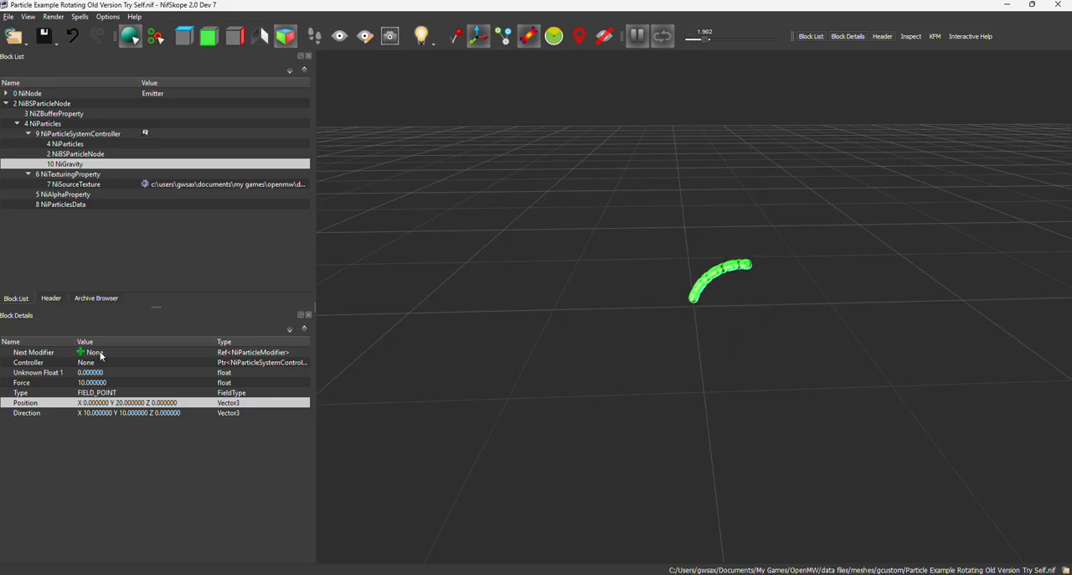
click(81, 351)
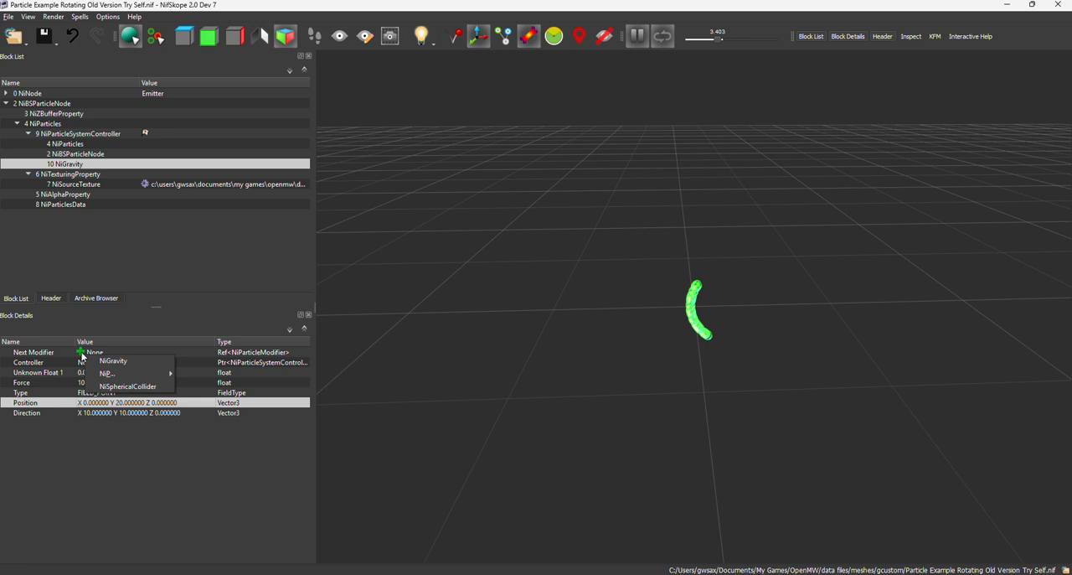
click(106, 361)
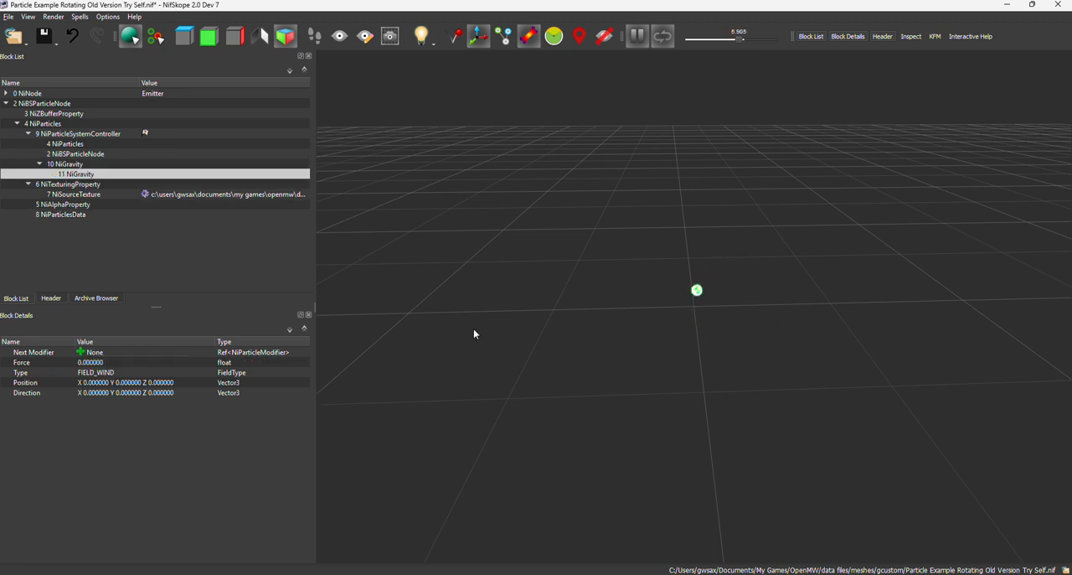
drag(474, 333, 615, 357)
Set the Force of the second NiGravity block to 10.
click(94, 366)
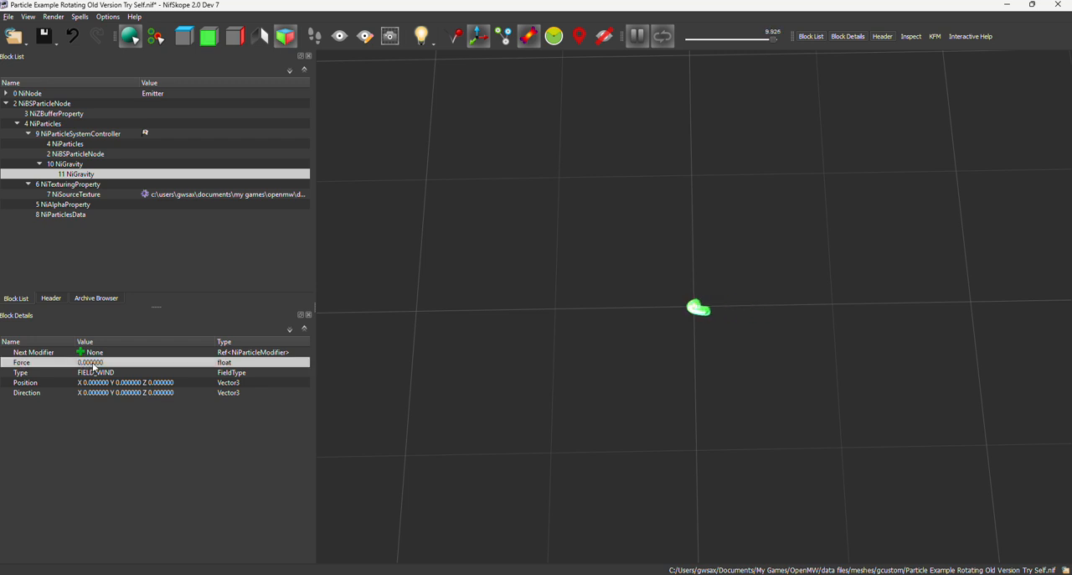
double_click(100, 374)
double_click(102, 365)
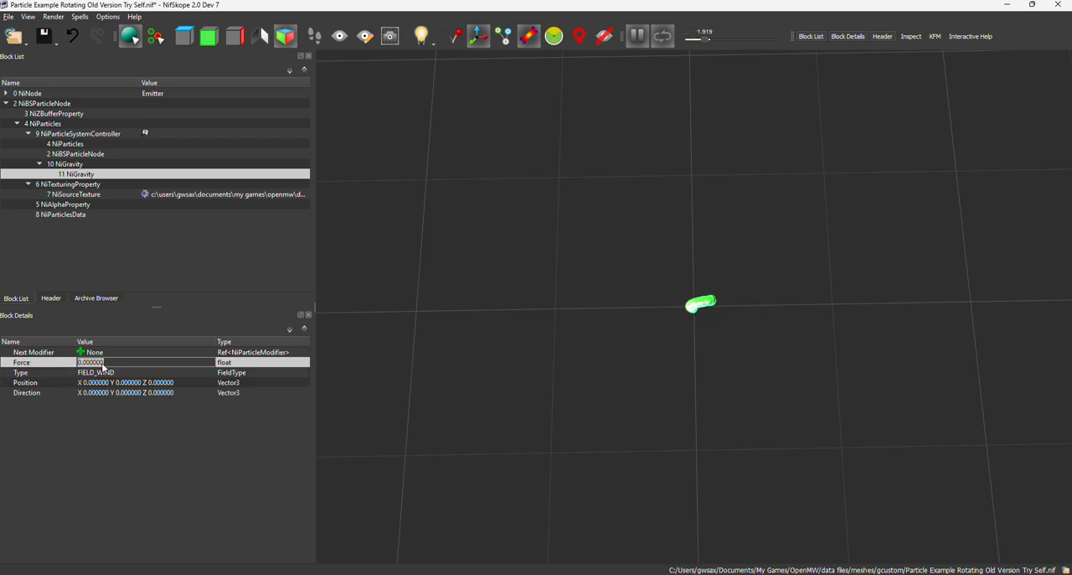
text(10)
key(Return)
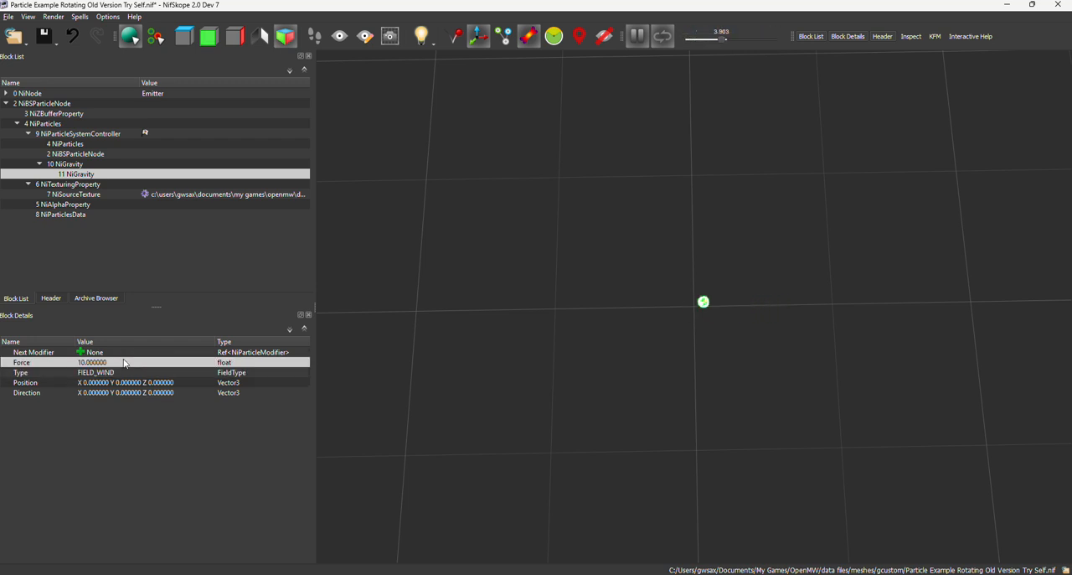
Set the X component of the second NiGravity block's Position to 20 and its Force to 30.
double_click(140, 384)
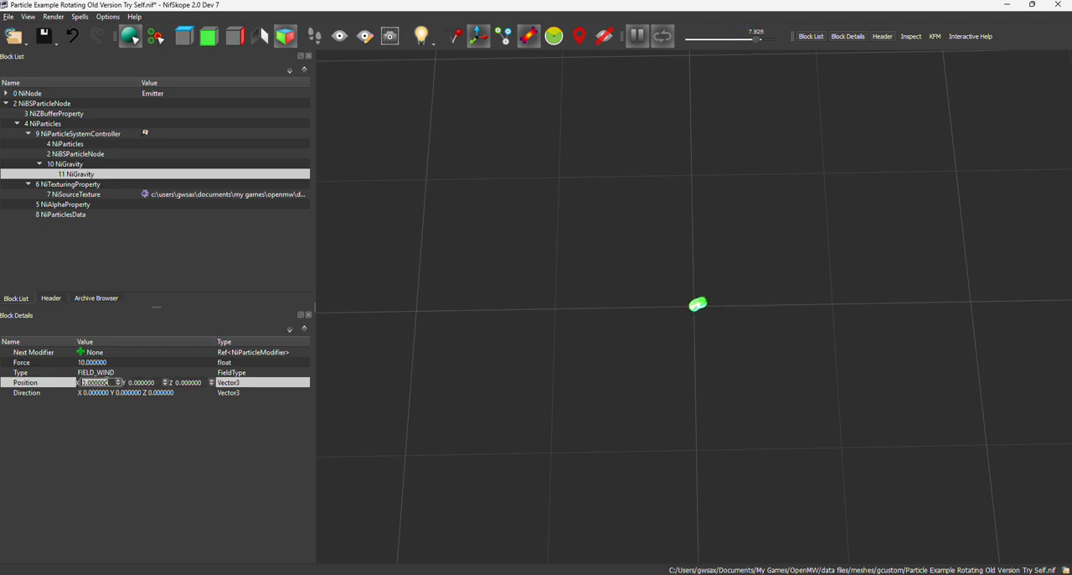
text(20)
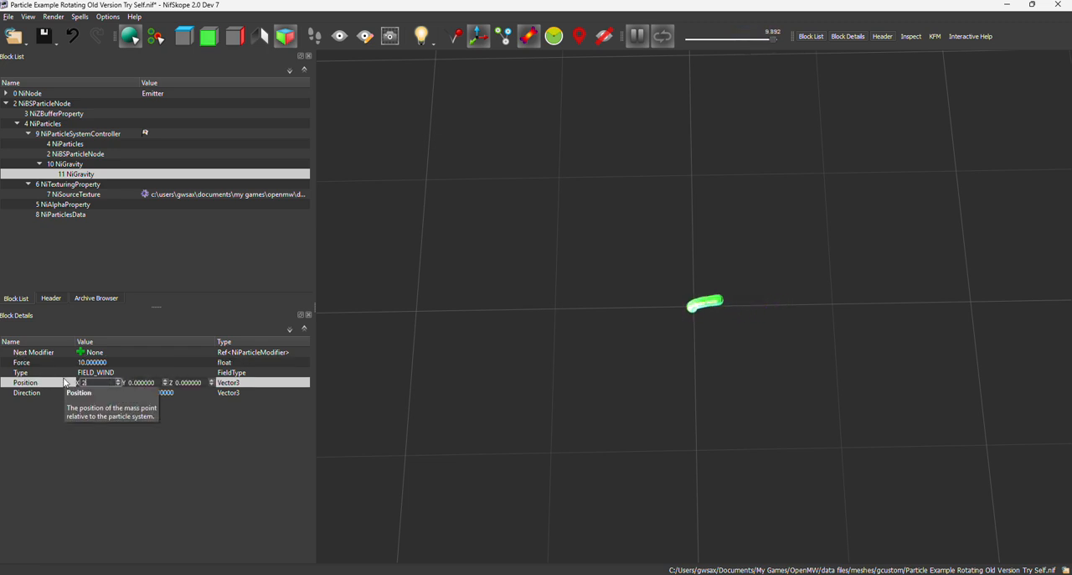
key(Return)
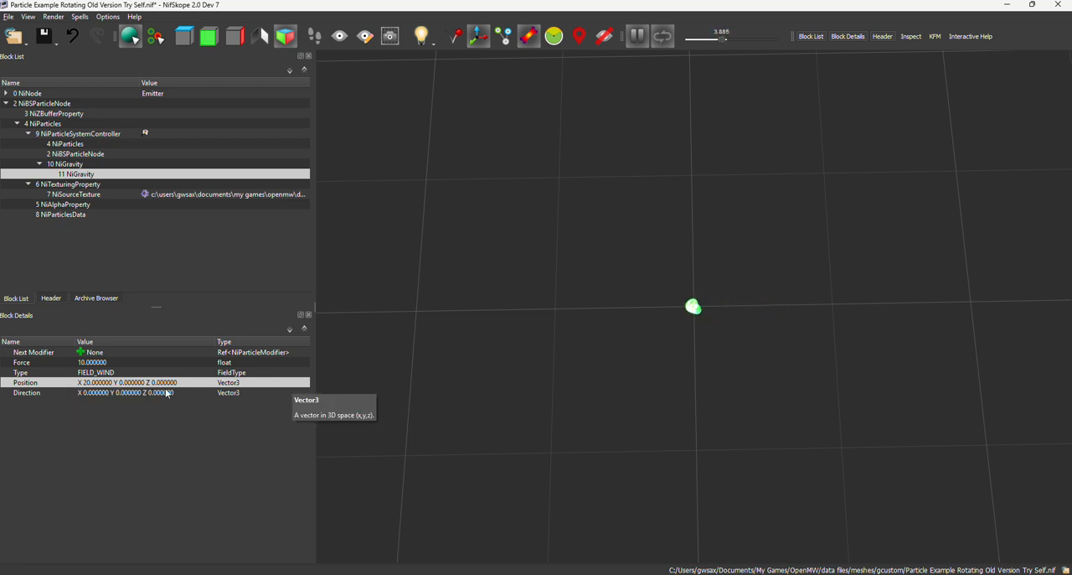
double_click(106, 362)
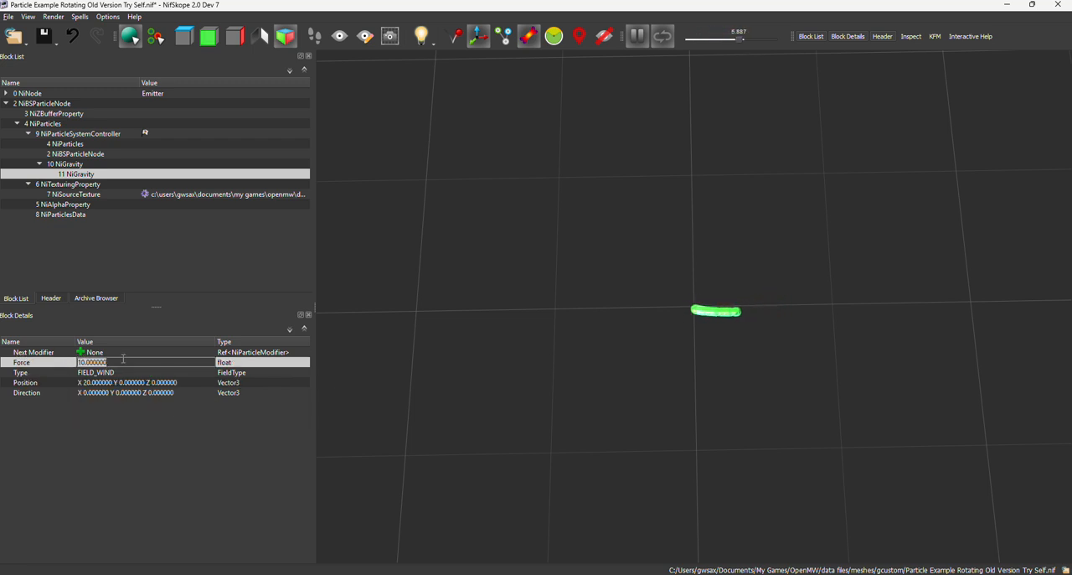
text(30)
key(Return)
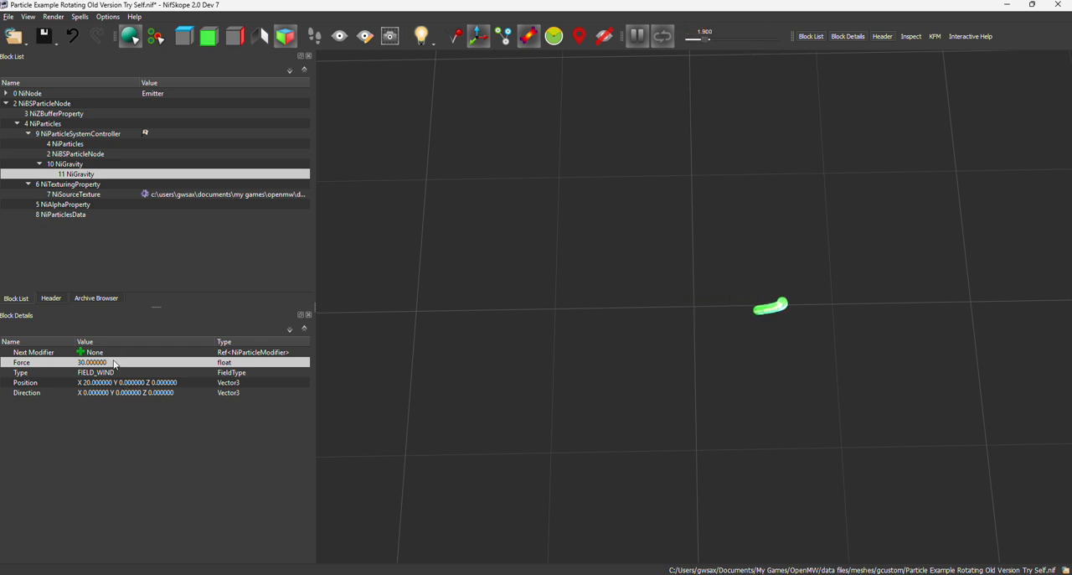
Change the field Type of the second NiGravity block to FIELD_POINT.
click(119, 374)
double_click(206, 374)
click(210, 372)
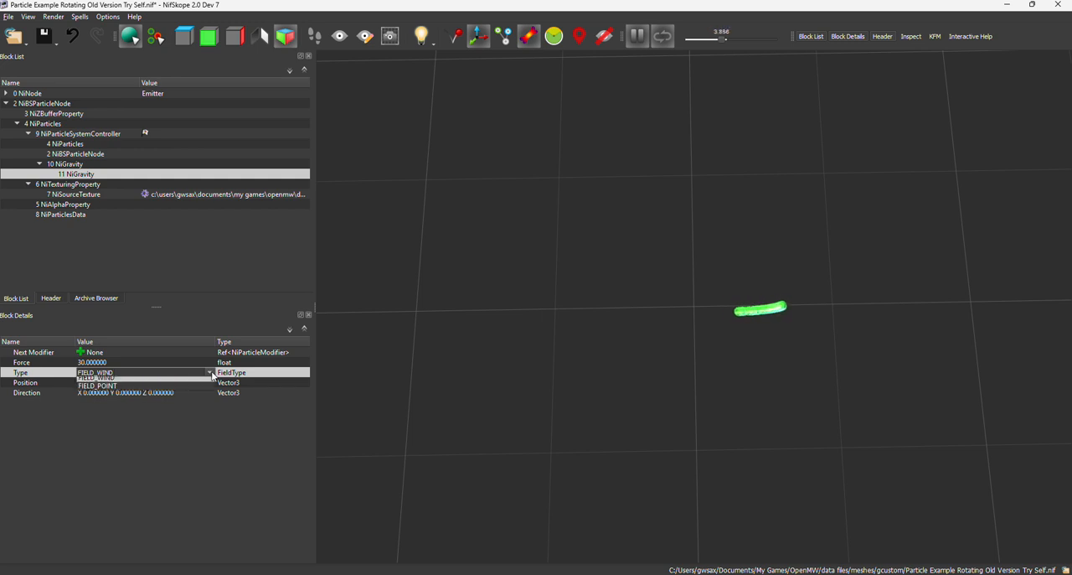
click(160, 392)
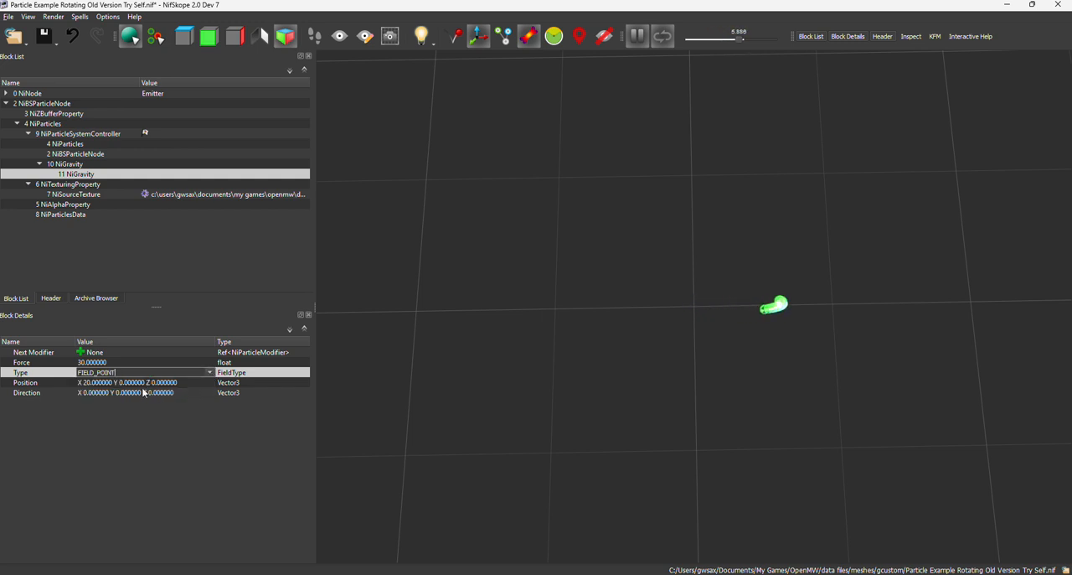
key(Return)
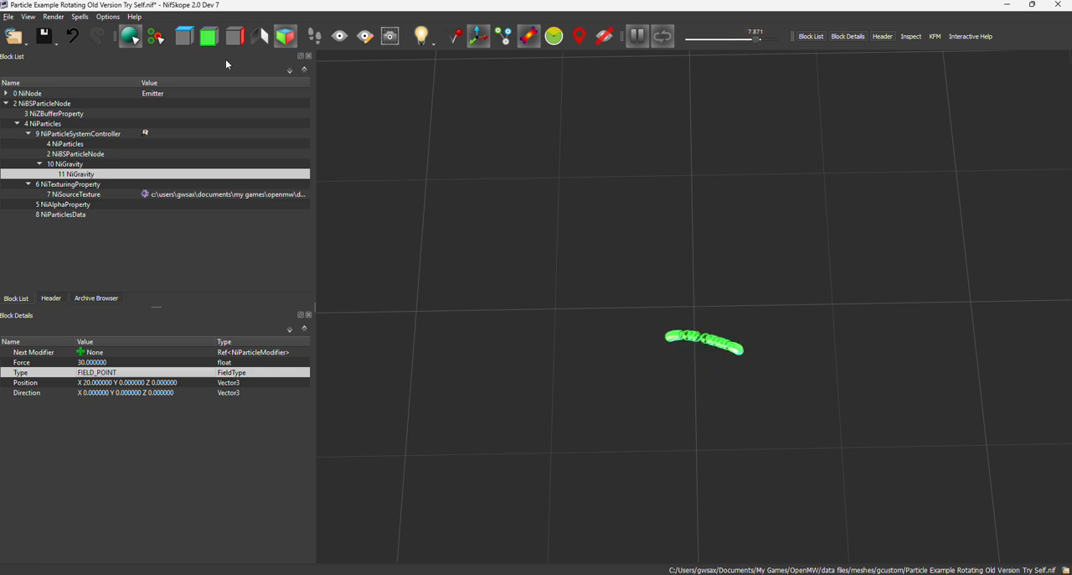
Save the NIF, switch to OpenMW-CS and reload the assets to examine the particles with both gravity modifiers in the tradehouse scene.
click(55, 39)
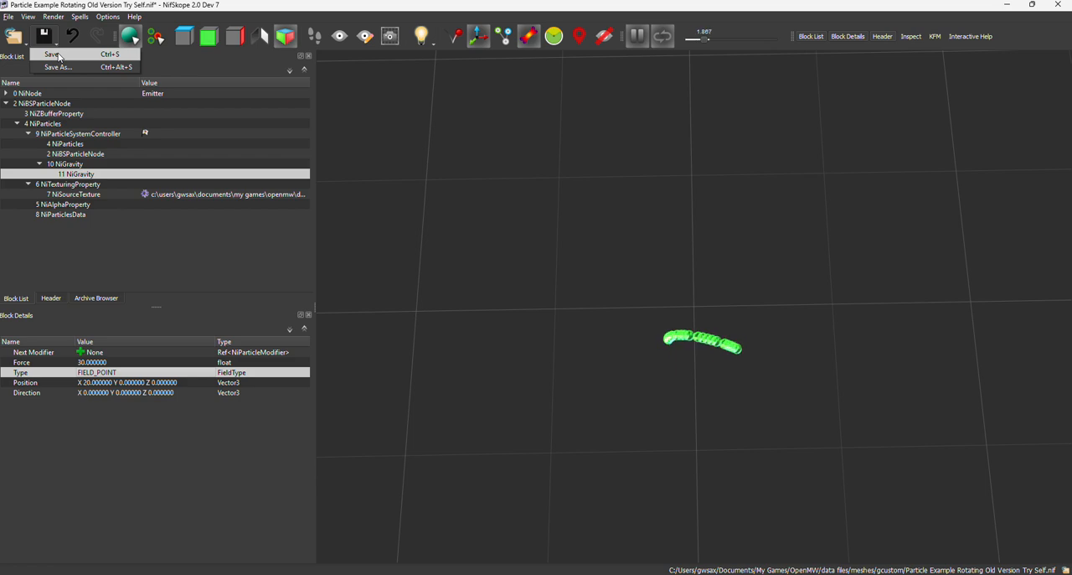
click(58, 56)
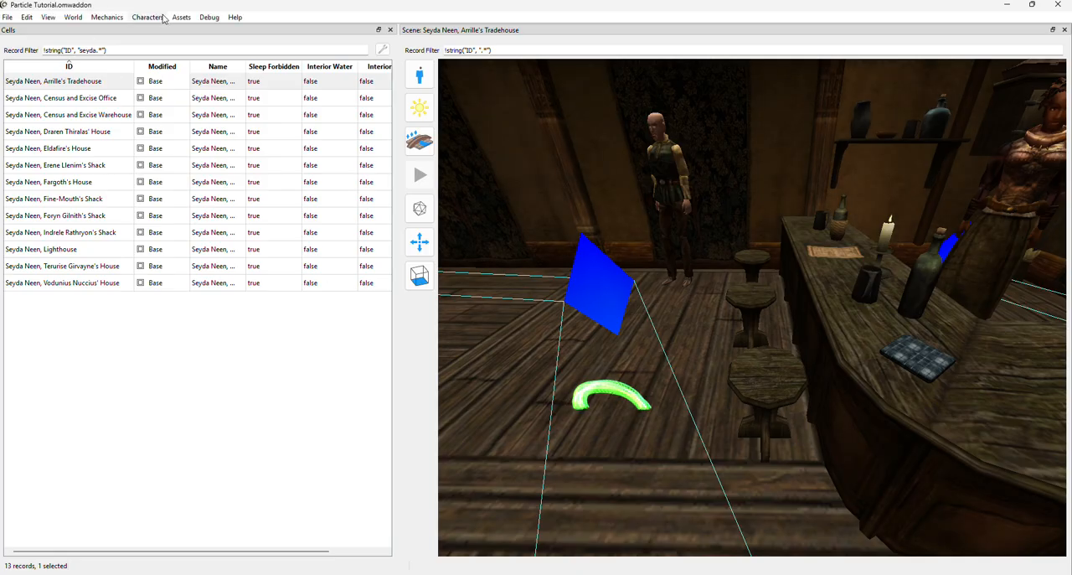
click(180, 19)
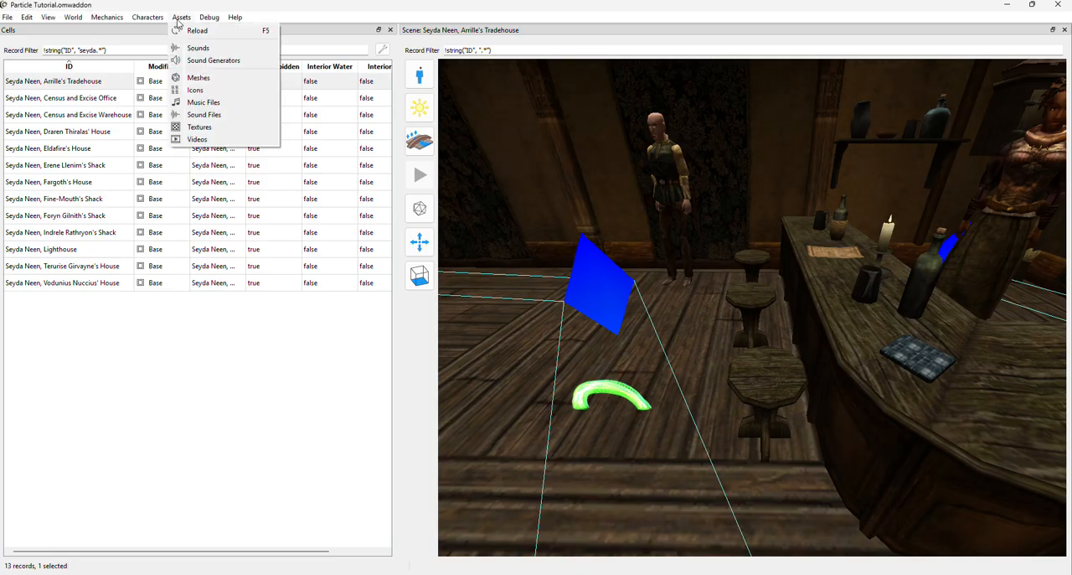
click(186, 33)
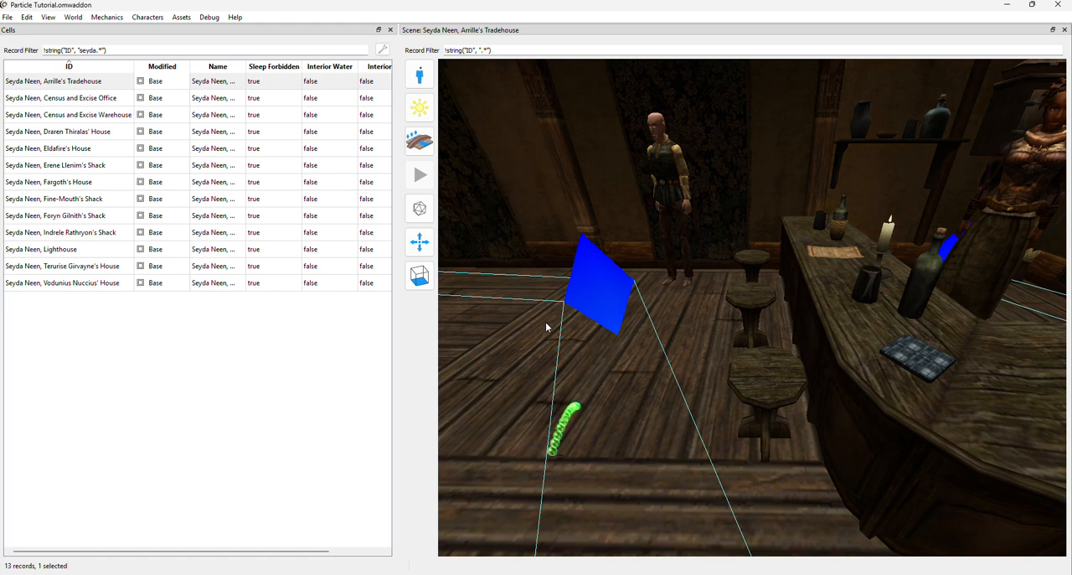